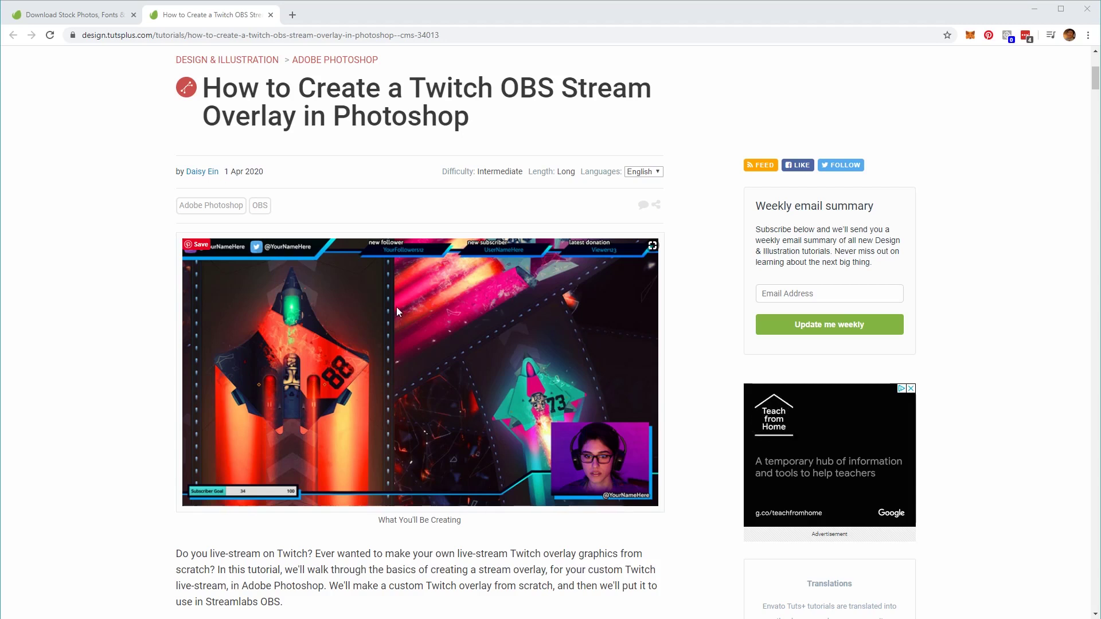
# Step: Scroll past the tutorial's title image and Step 2 to 'How to Create a Stream Overlay'
pyautogui.scroll(-1, 397, 312)
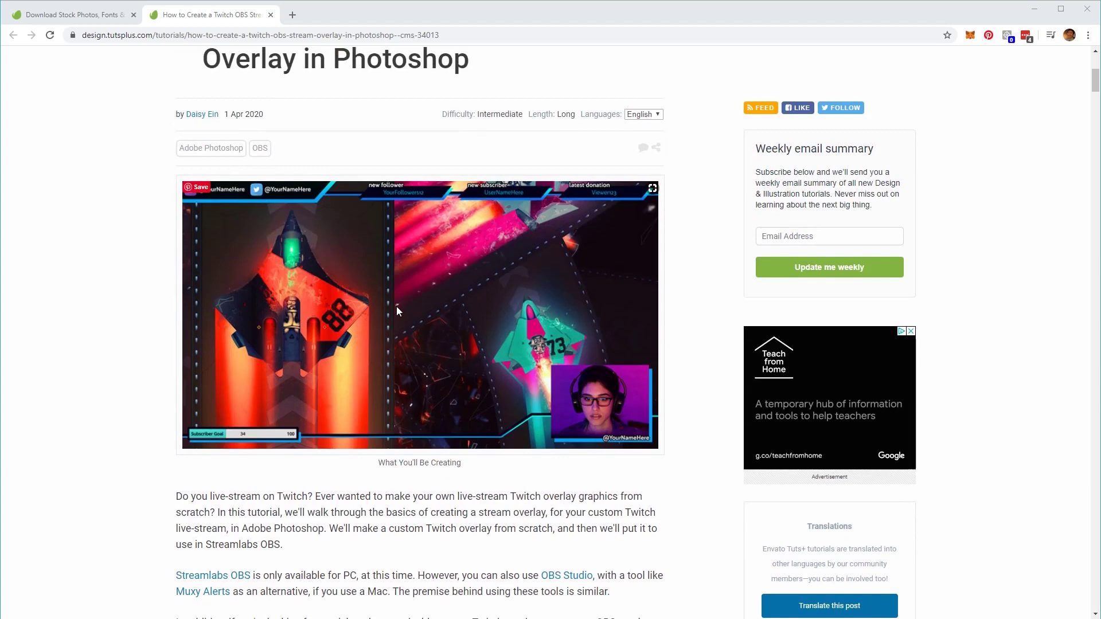
pyautogui.scroll(-6, 397, 312)
pyautogui.scroll(-8, 398, 312)
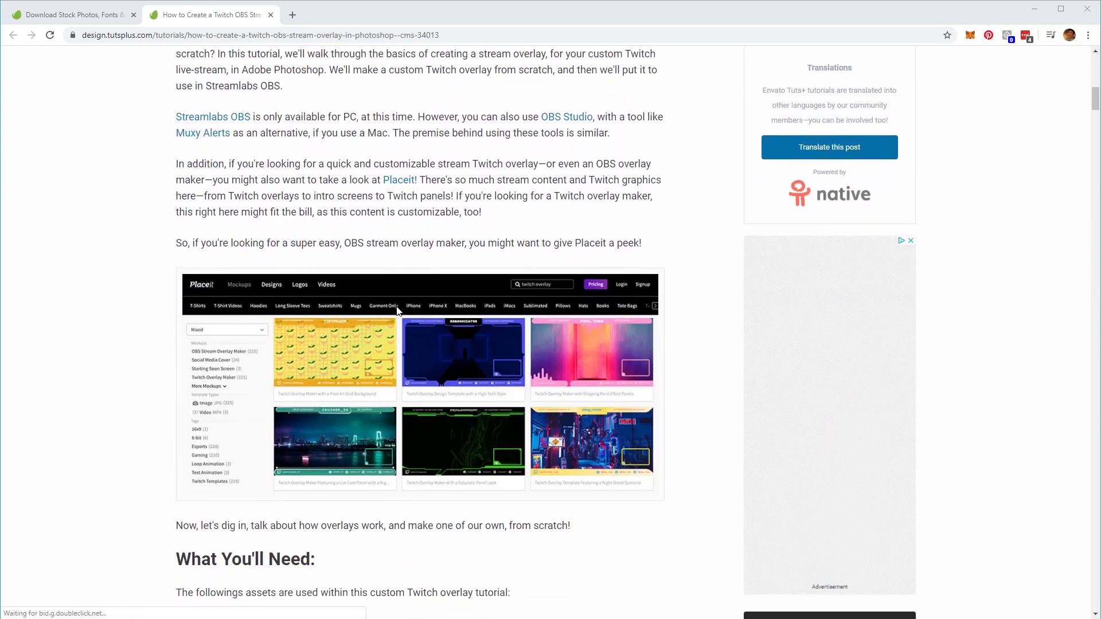
pyautogui.scroll(-6, 399, 311)
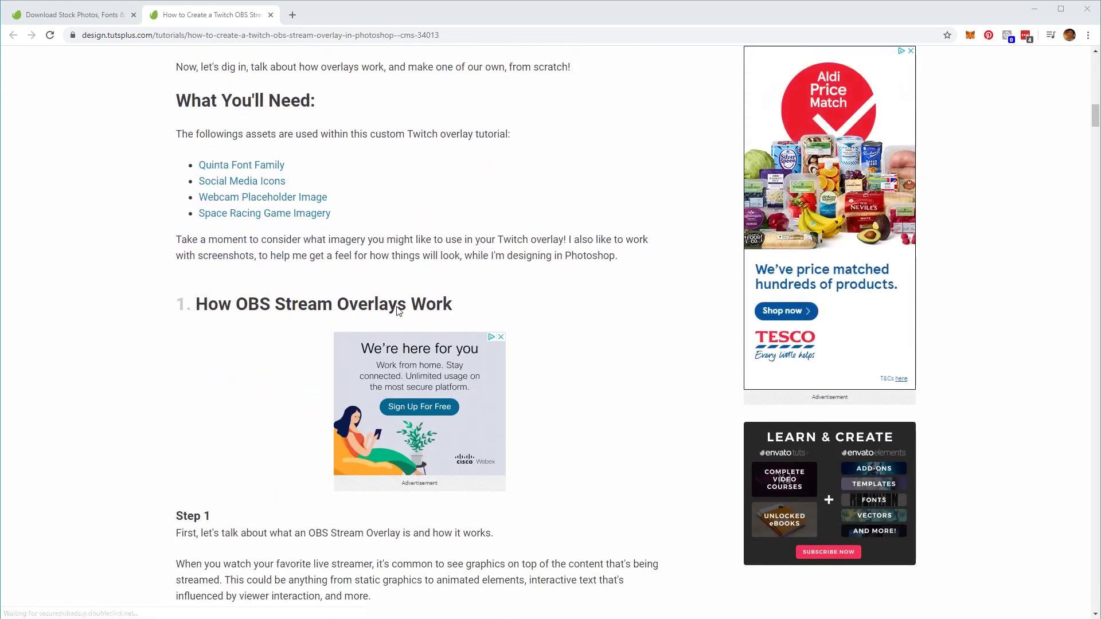
pyautogui.scroll(-10, 399, 311)
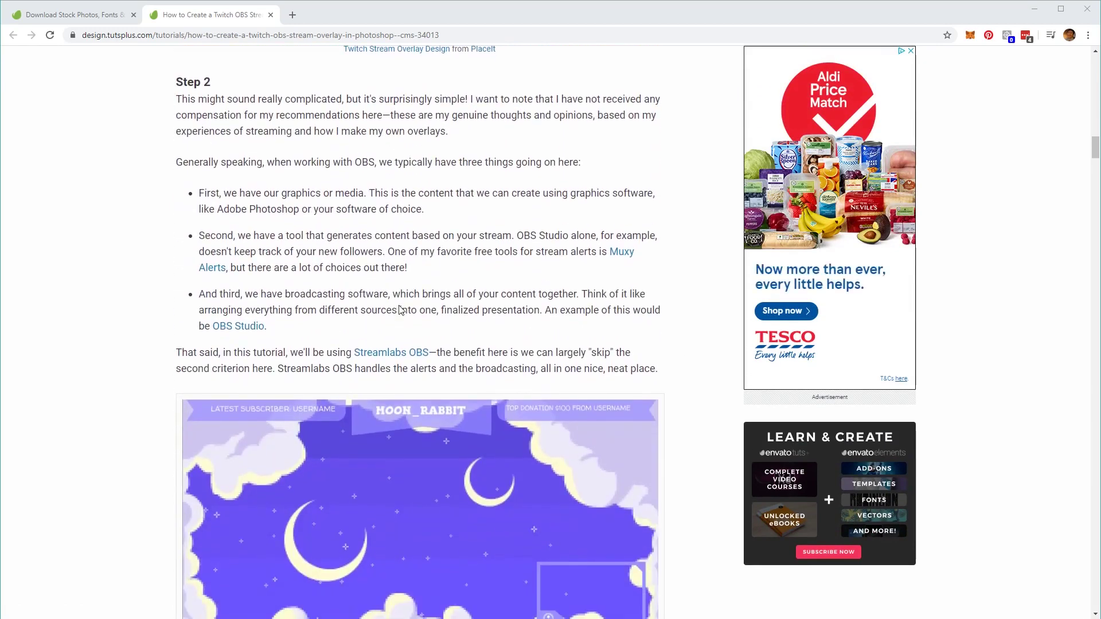
pyautogui.scroll(-3, 399, 310)
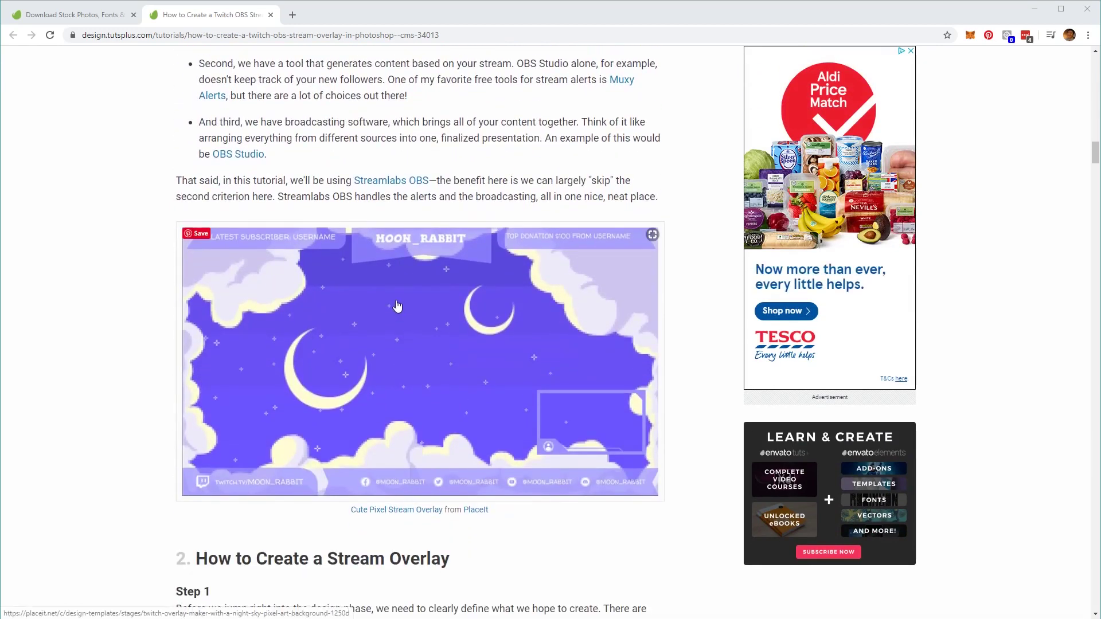
# Step: Switch to the elements.envato.com tab showing the Envato Elements home page
pyautogui.click(88, 17)
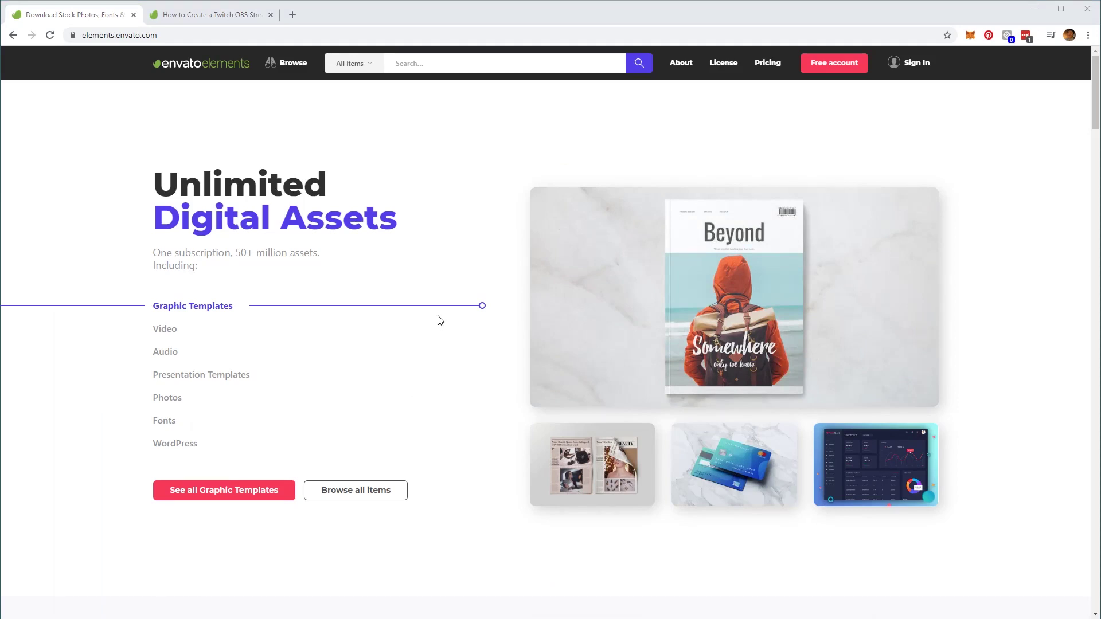
pyautogui.moveTo(290, 64)
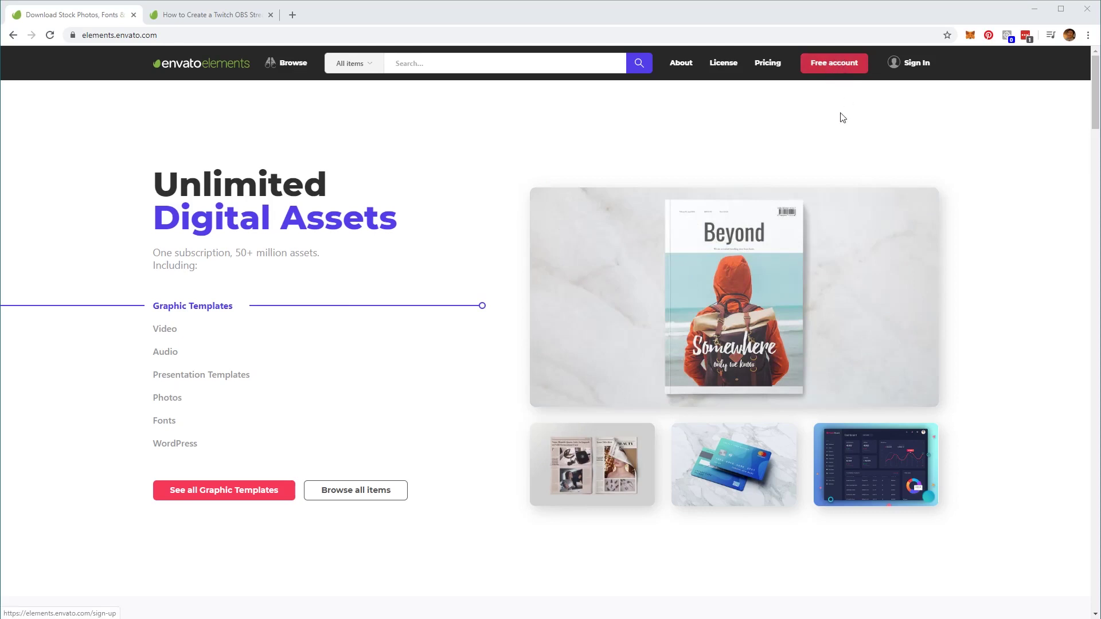
# Step: Search Envato Elements Stock Video for 'magic particles'
pyautogui.click(361, 67)
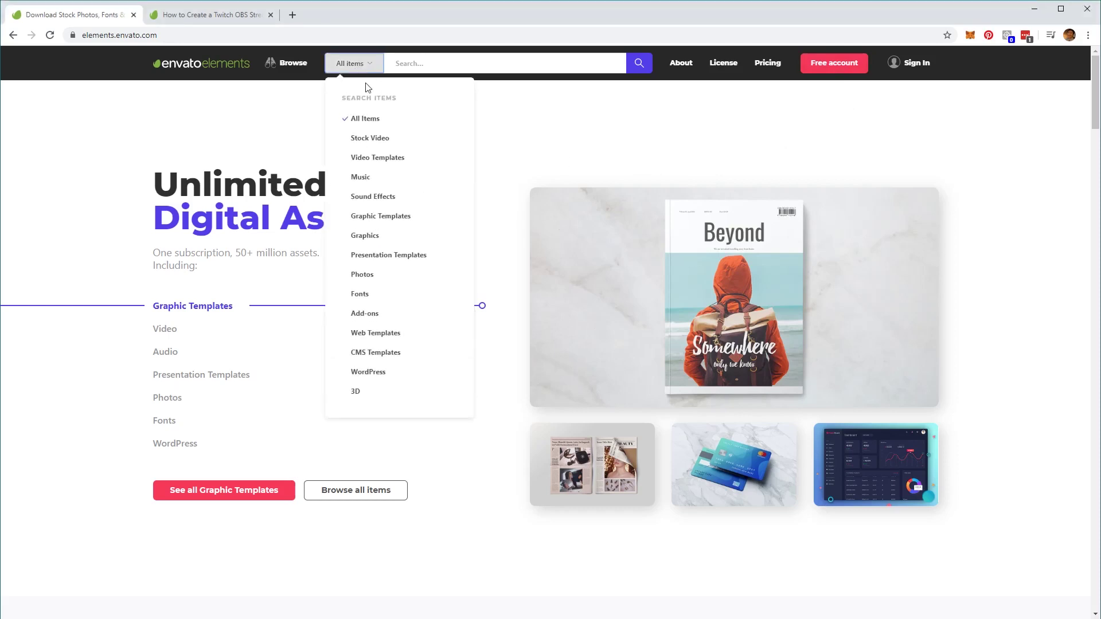
pyautogui.click(382, 141)
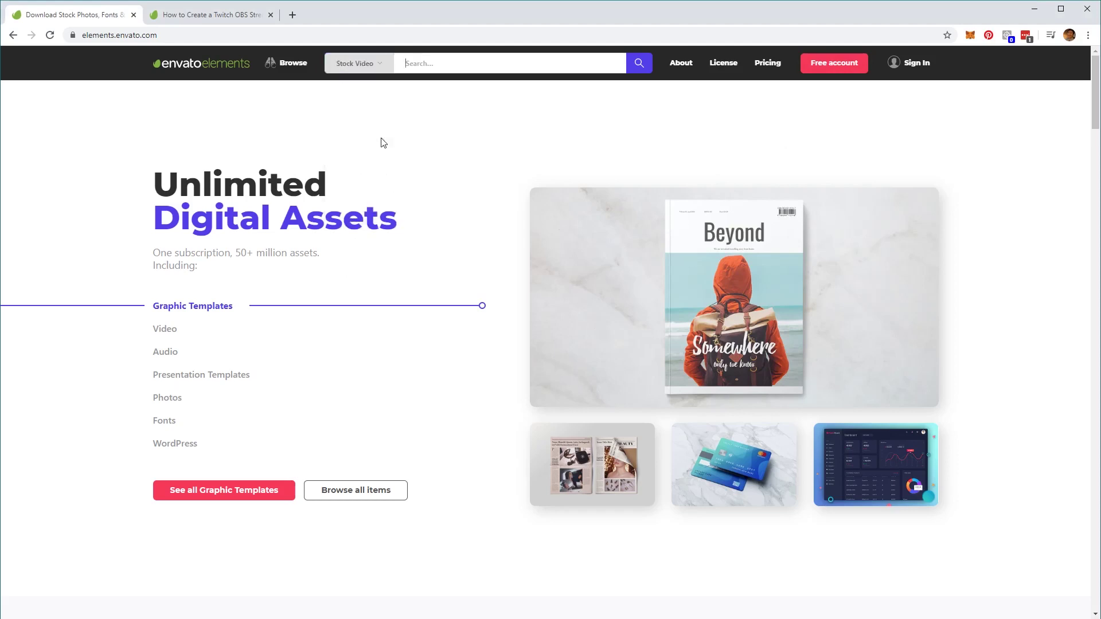
pyautogui.click(527, 68)
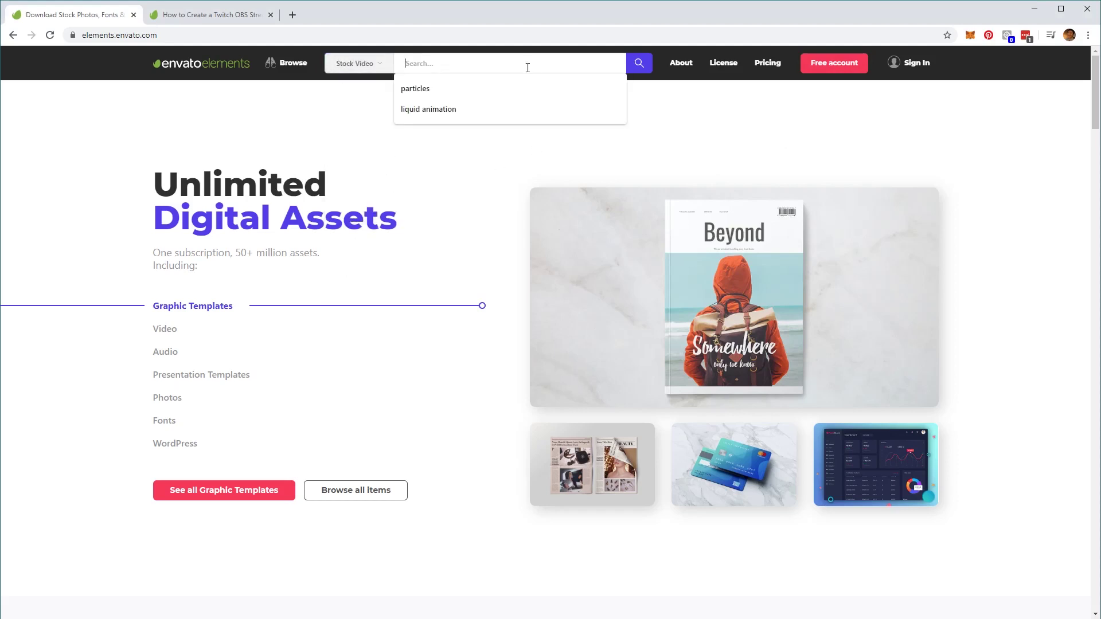
pyautogui.write('magic particles')
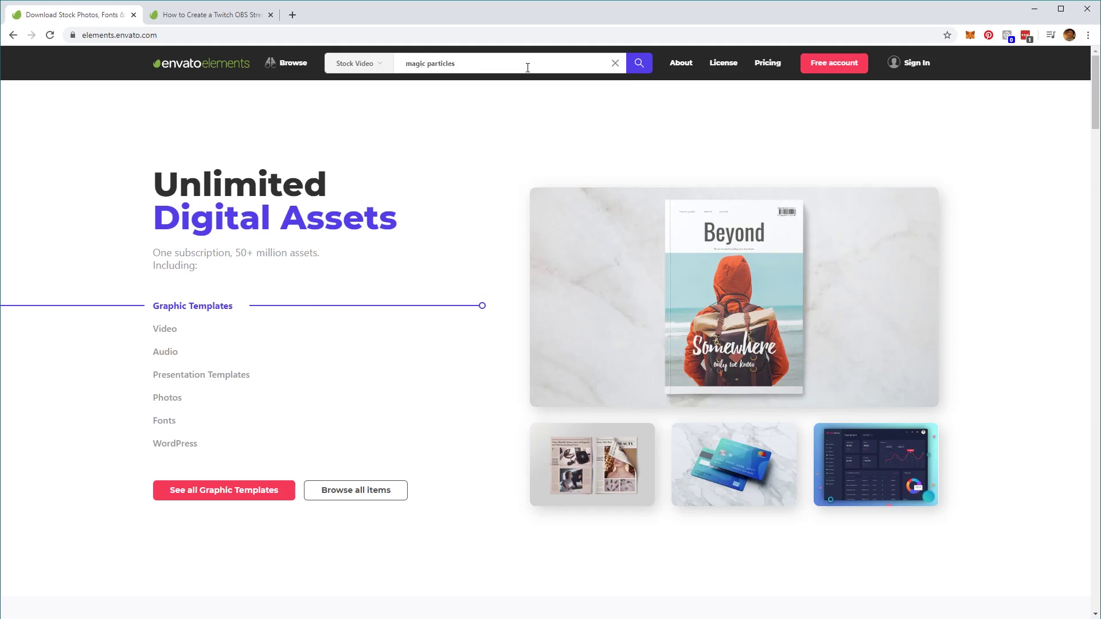
pyautogui.click(645, 71)
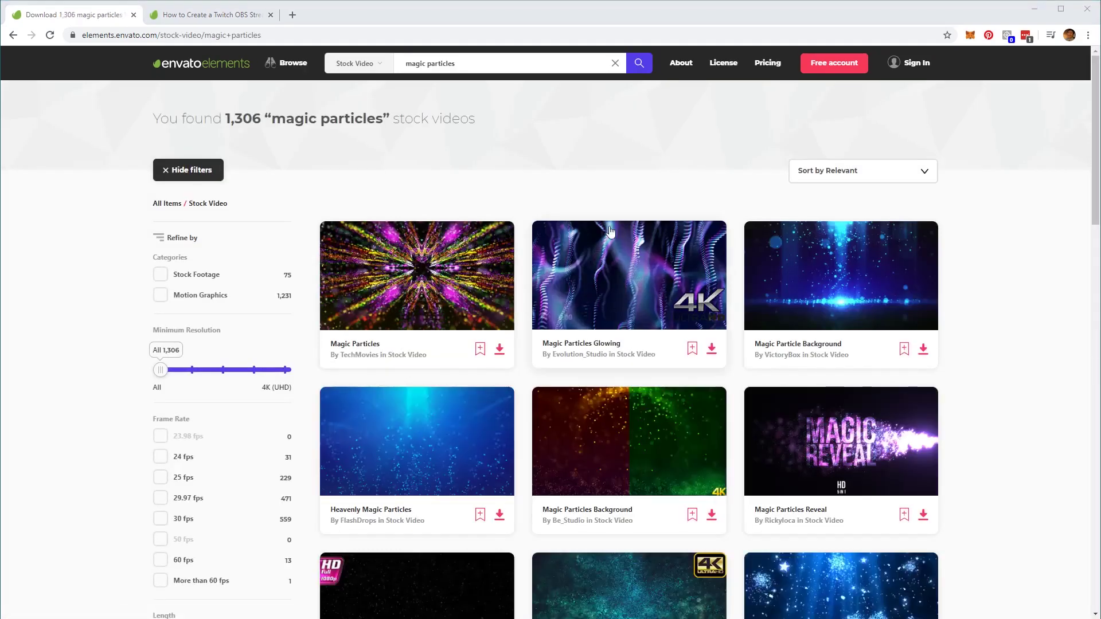
# Step: Browse and preview the 1,306 magic particles clip thumbnails
pyautogui.scroll(-1, 766, 427)
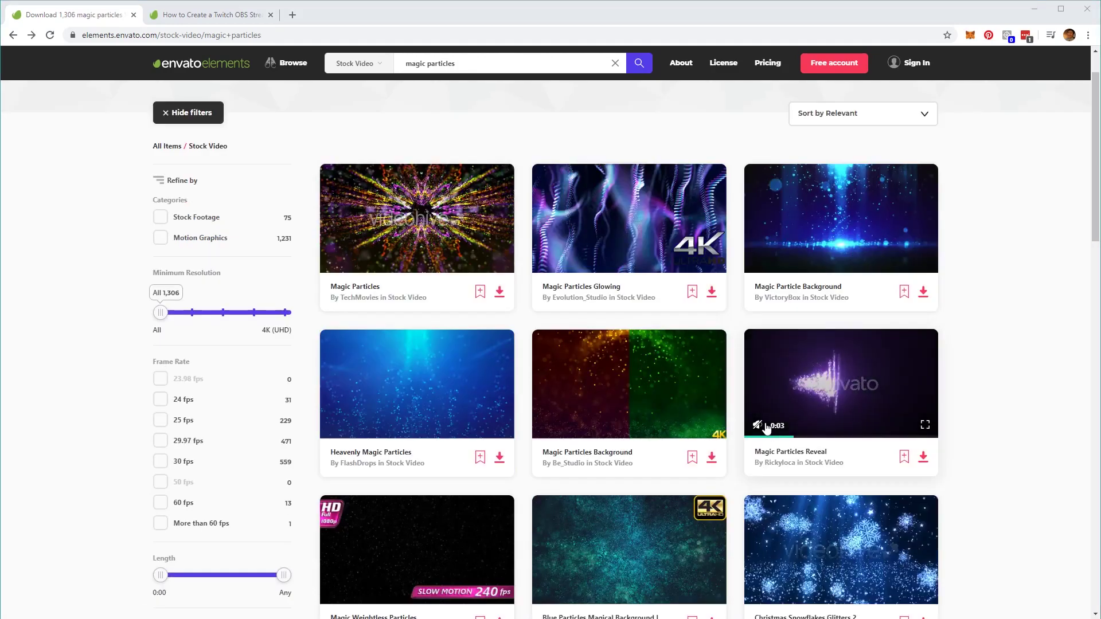
pyautogui.scroll(-7, 767, 427)
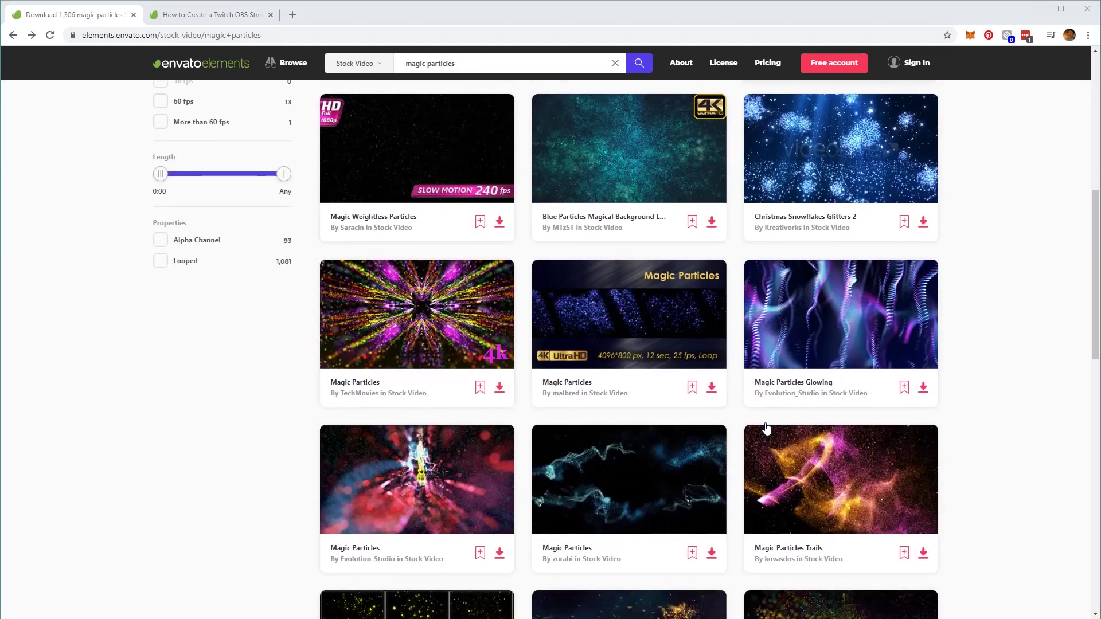
pyautogui.scroll(-2, 766, 427)
pyautogui.scroll(5, 768, 436)
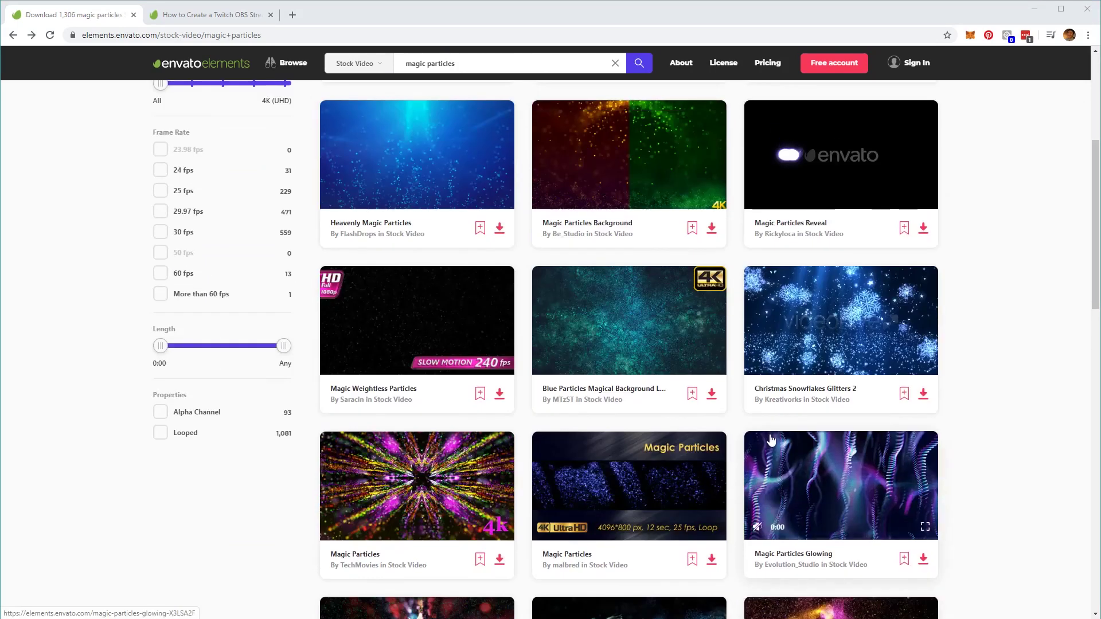
pyautogui.scroll(4, 769, 440)
pyautogui.scroll(-2, 739, 433)
pyautogui.scroll(2, 731, 430)
pyautogui.moveTo(405, 211)
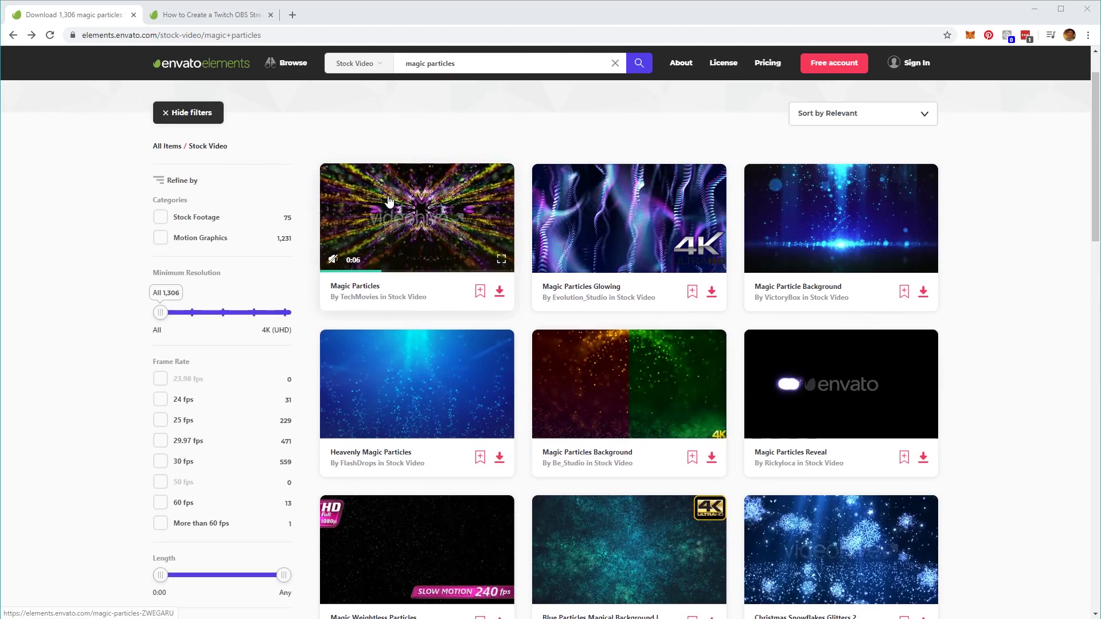
pyautogui.moveTo(568, 210)
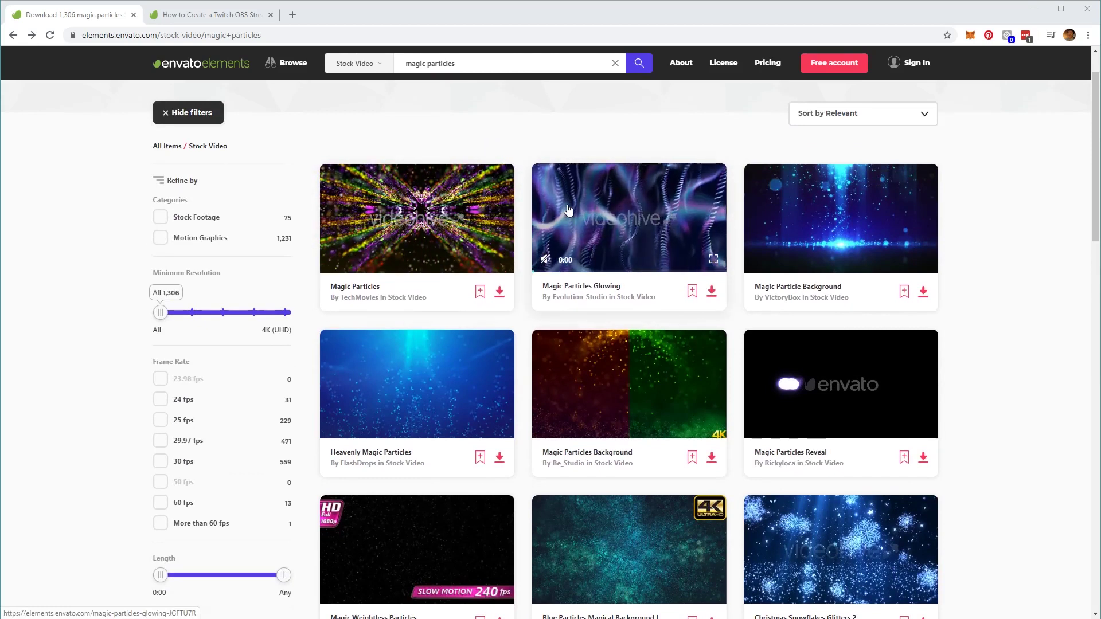
pyautogui.moveTo(830, 236)
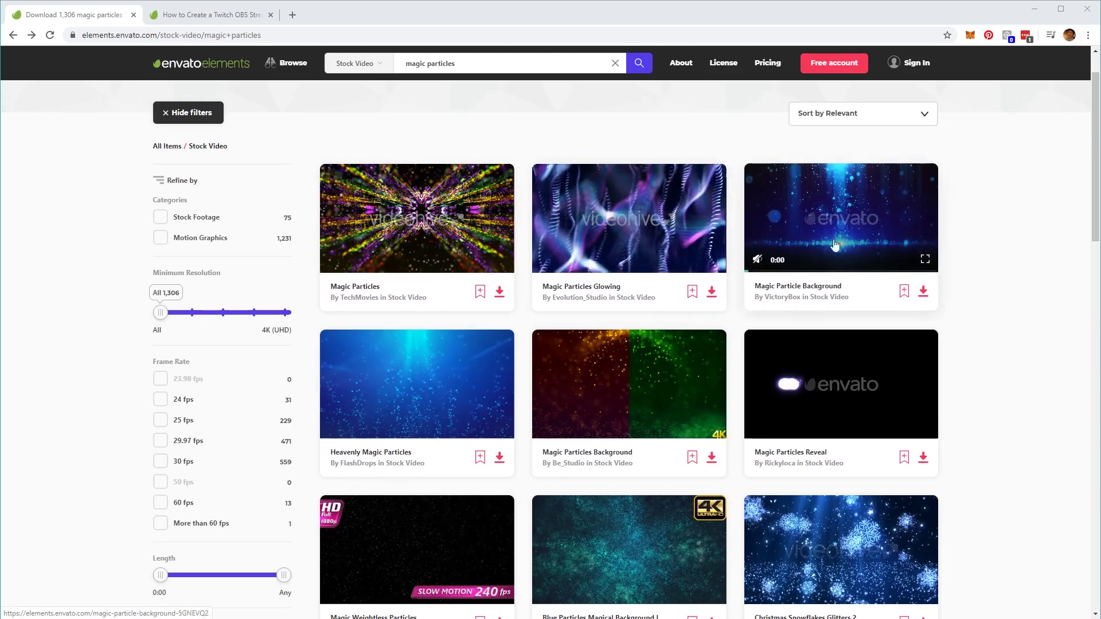
pyautogui.scroll(-10, 853, 401)
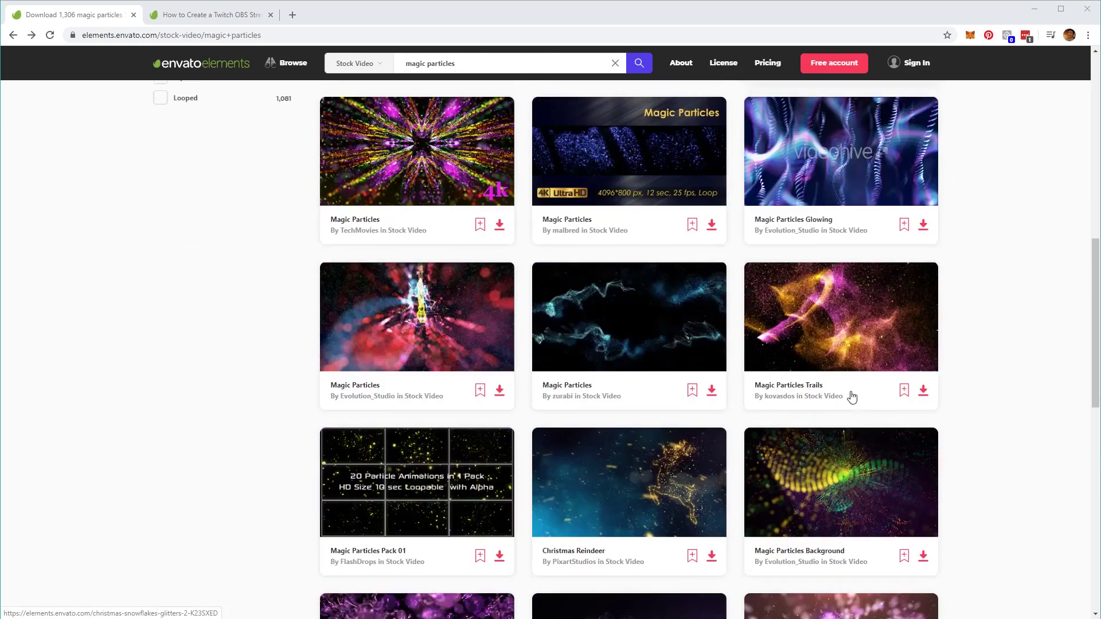
pyautogui.scroll(-5, 851, 397)
# Step: Open the Magic Particles 10 Items Pack page and play its preview video
pyautogui.moveTo(816, 472)
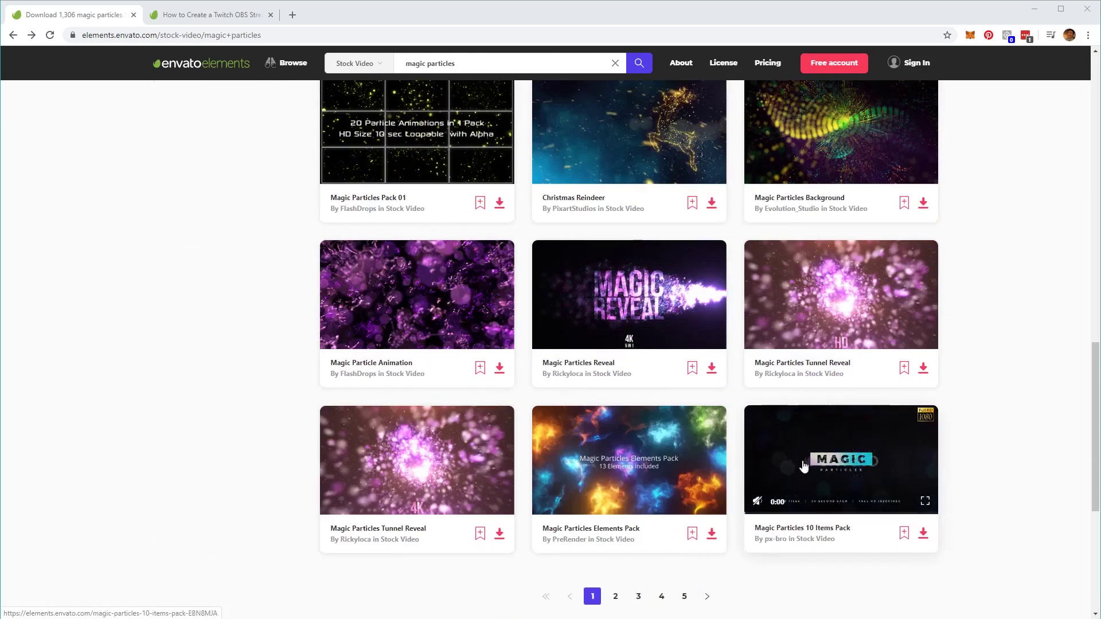
pyautogui.click(841, 455)
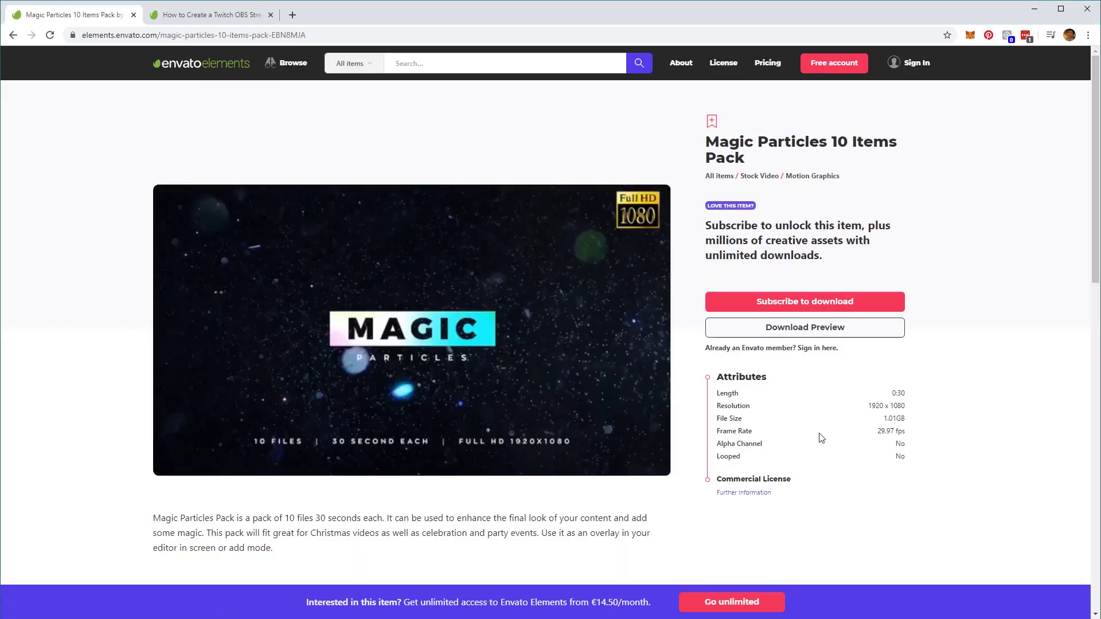
pyautogui.click(165, 466)
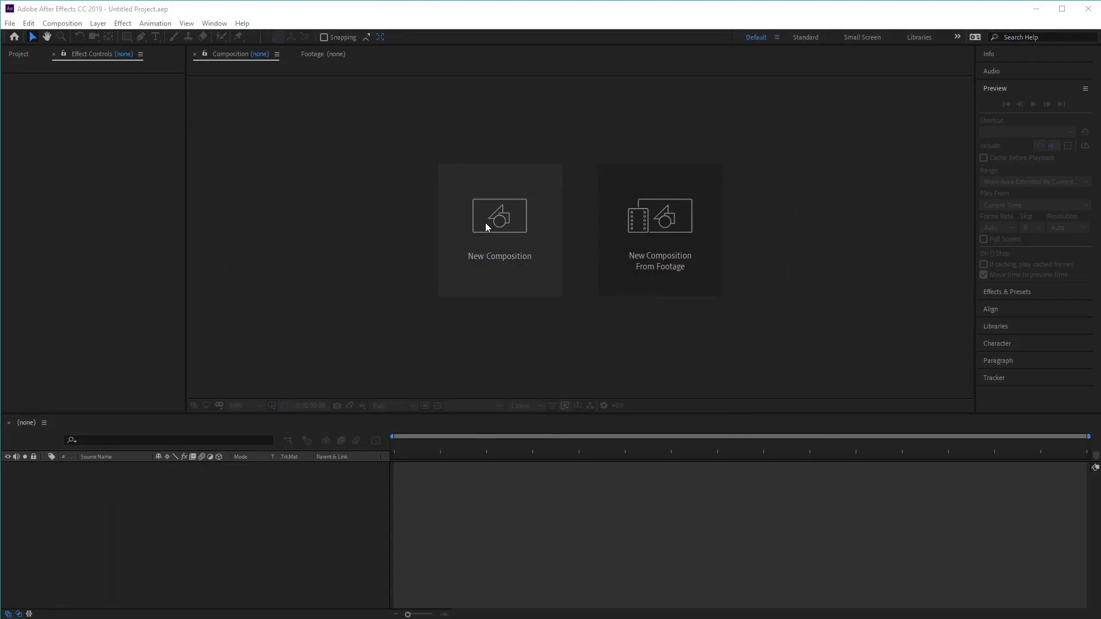
# Step: Create a new composition with frame rate 30 and duration 0:00:30:00
pyautogui.click(485, 225)
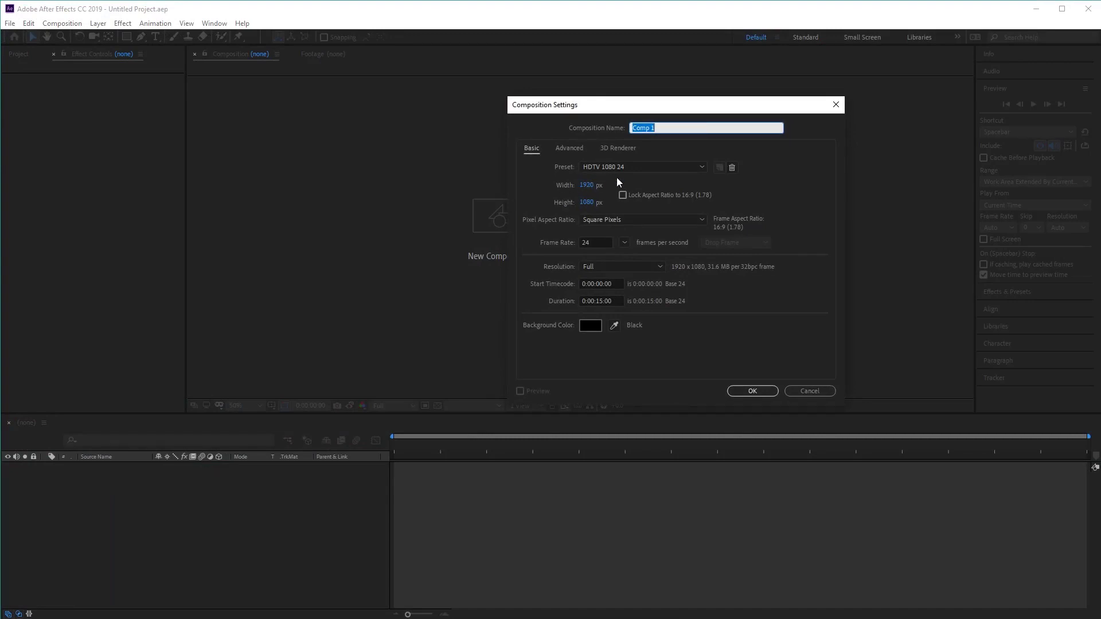
pyautogui.click(600, 242)
pyautogui.write('30')
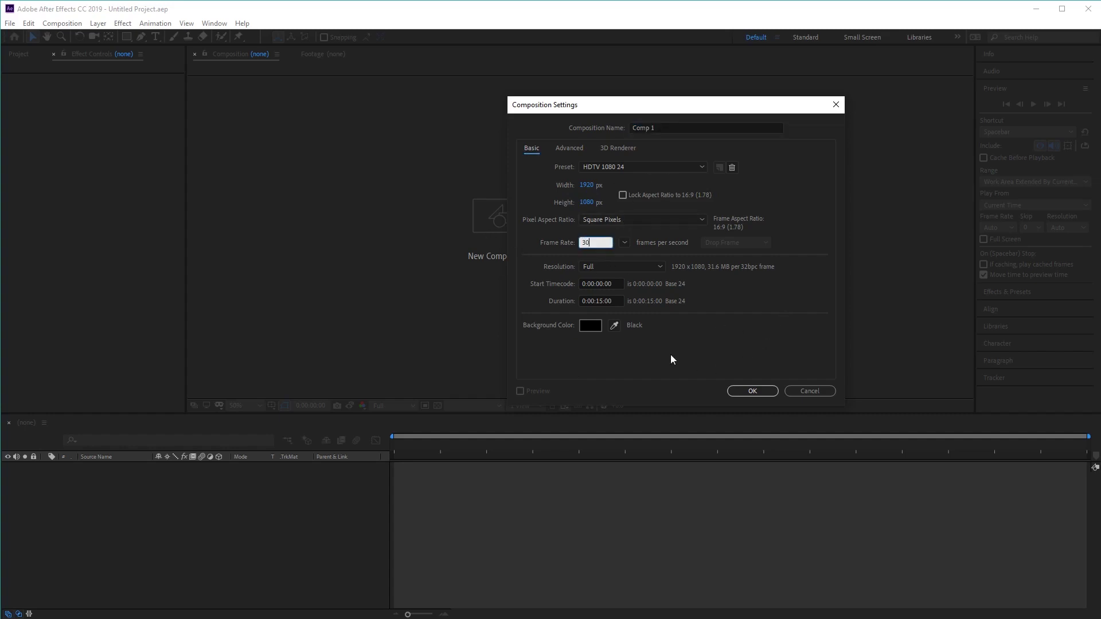
pyautogui.click(602, 301)
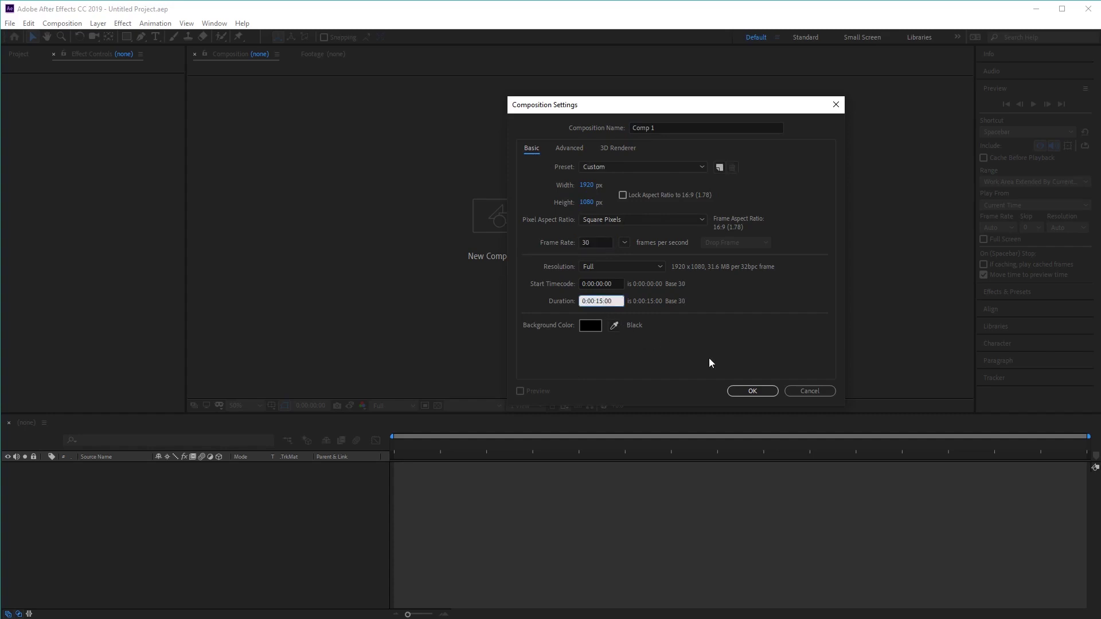
pyautogui.write('0:00:00')
pyautogui.write('30')
pyautogui.click(749, 392)
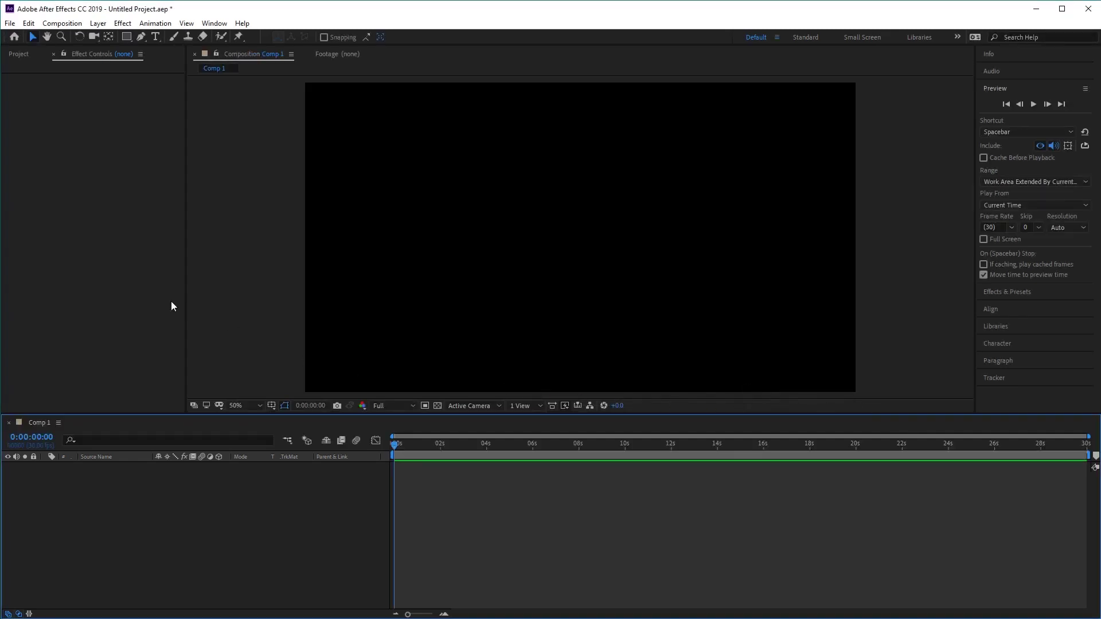
# Step: Import 02.mov from the Magic_Particles_FullHD folder via File > Import > File
pyautogui.click(115, 271)
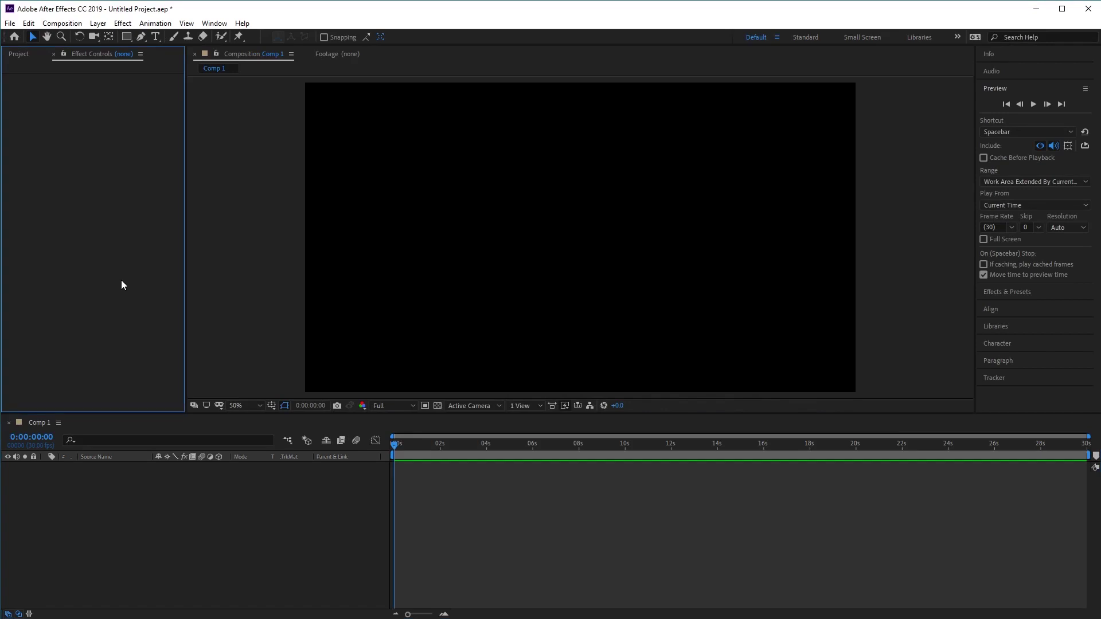
pyautogui.click(18, 54)
pyautogui.click(11, 23)
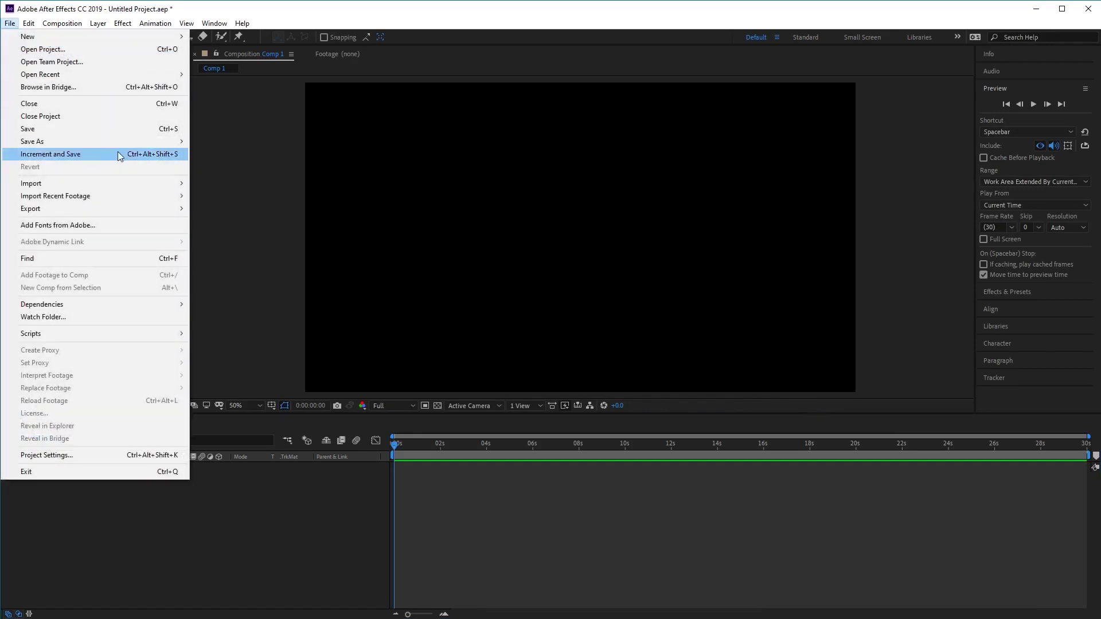
pyautogui.click(128, 182)
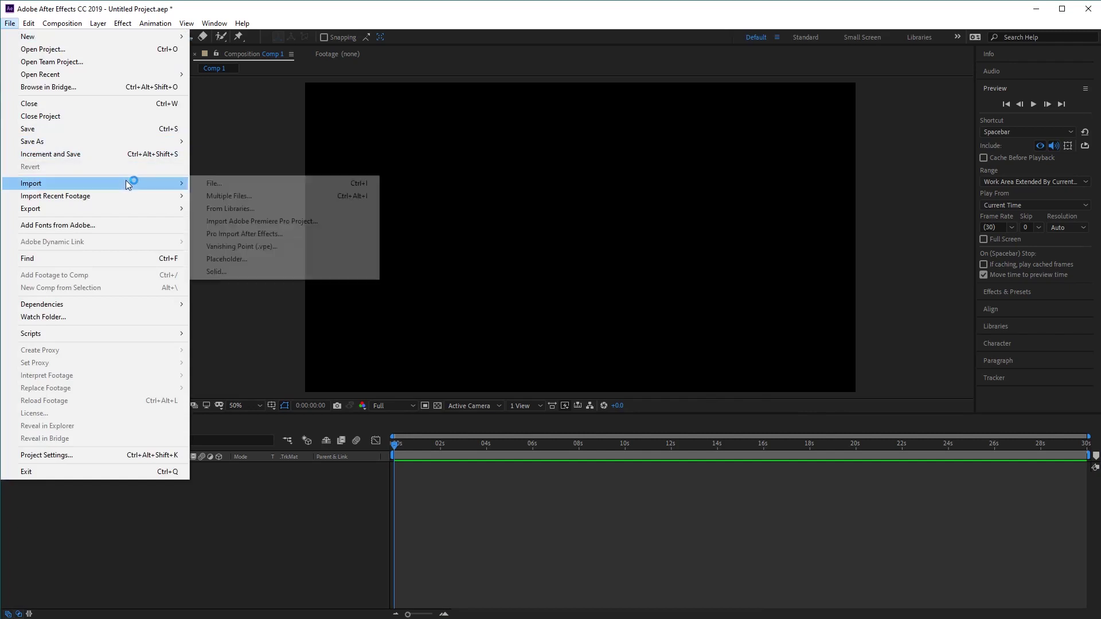
pyautogui.click(324, 183)
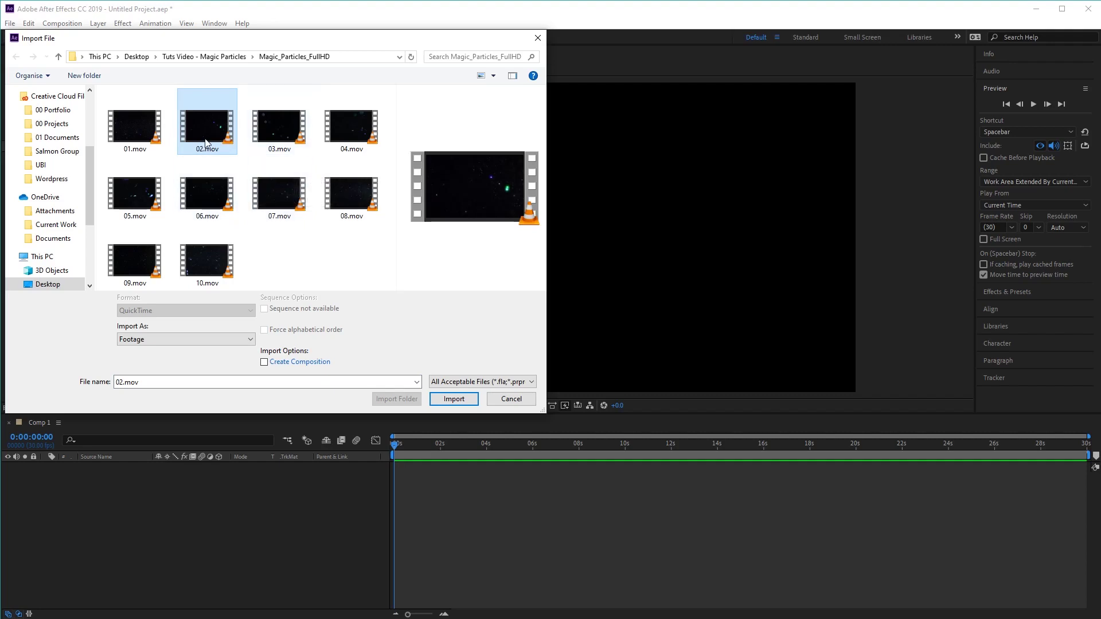
pyautogui.click(468, 401)
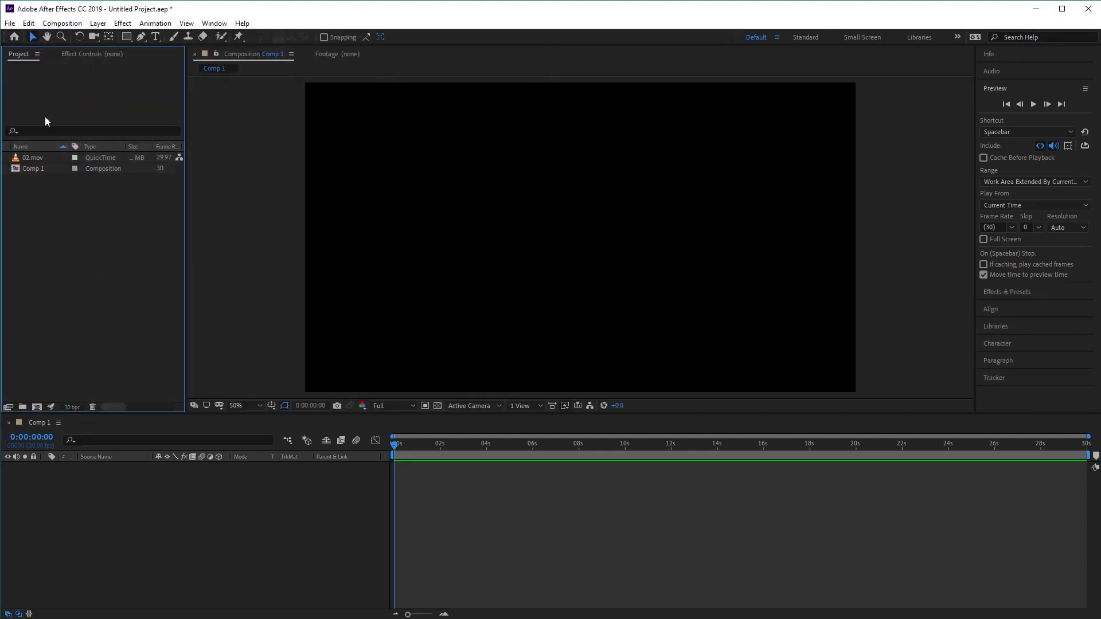
# Step: Check the 02.mov and Comp 1 details in the Project panel
pyautogui.click(43, 158)
pyautogui.click(44, 170)
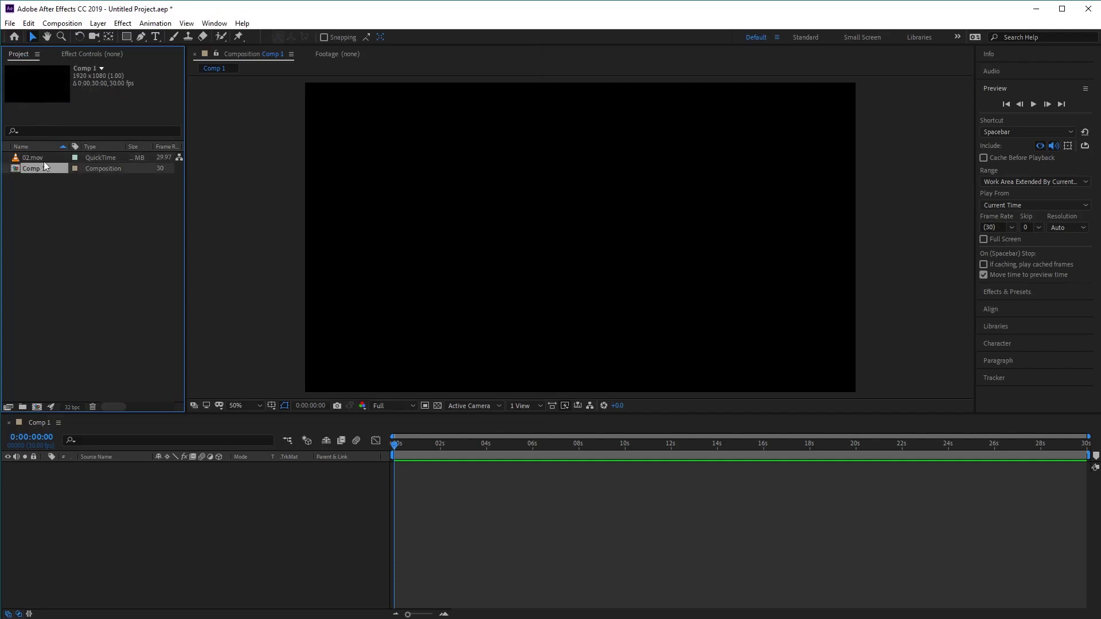
pyautogui.click(43, 160)
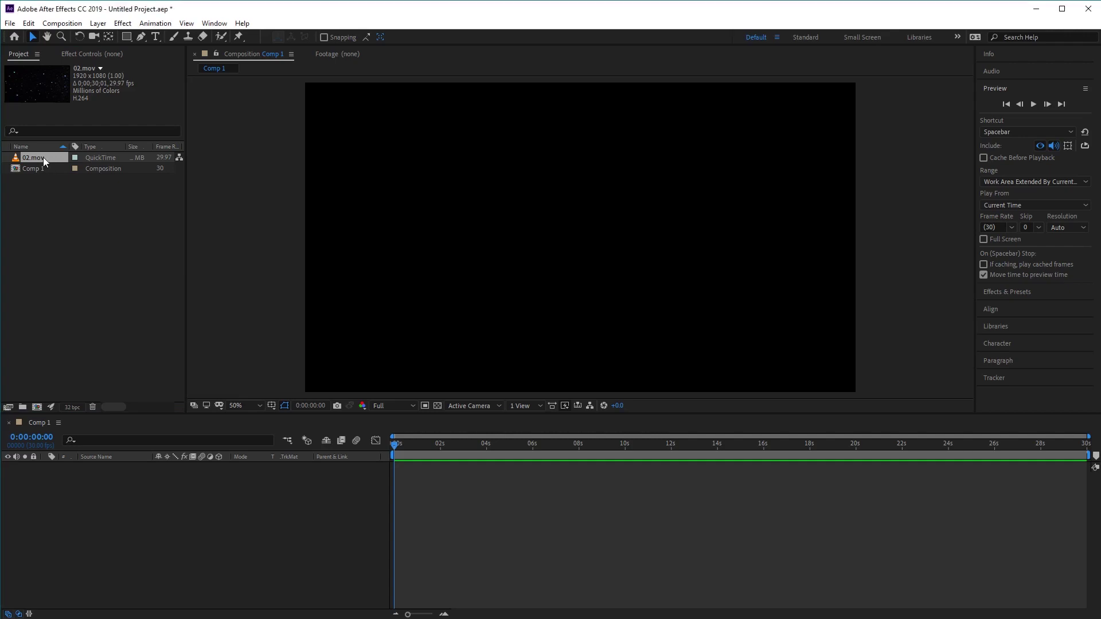
# Step: Drag 02.mov into Comp 1 as layer 1 and scrub to a later frame
pyautogui.moveTo(43, 157); pyautogui.dragTo(180, 473)
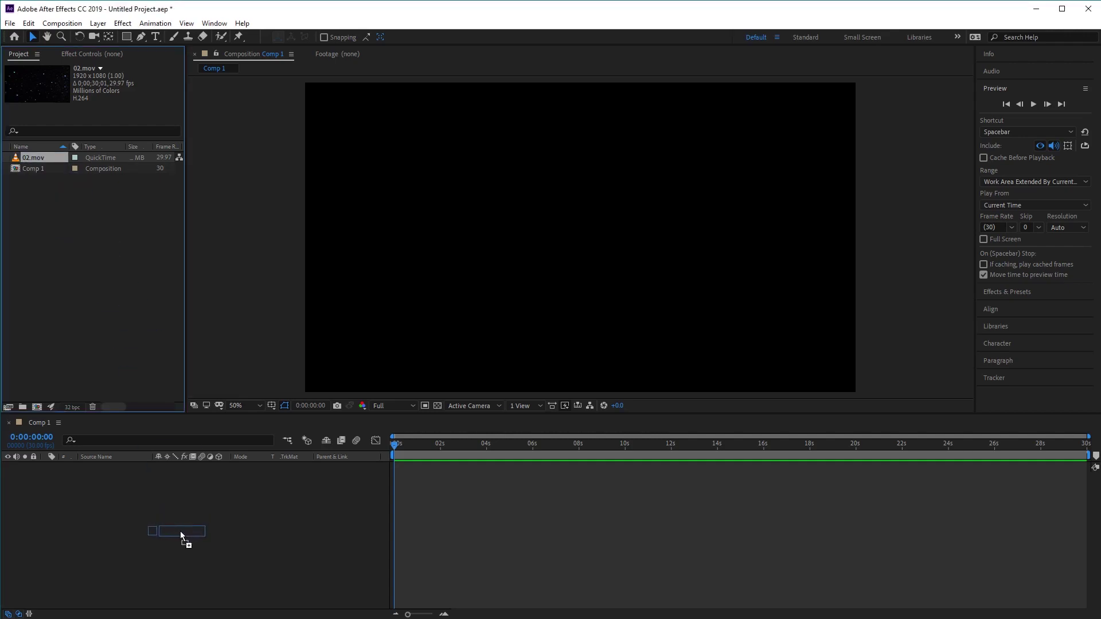
pyautogui.moveTo(180, 530); pyautogui.dragTo(179, 531)
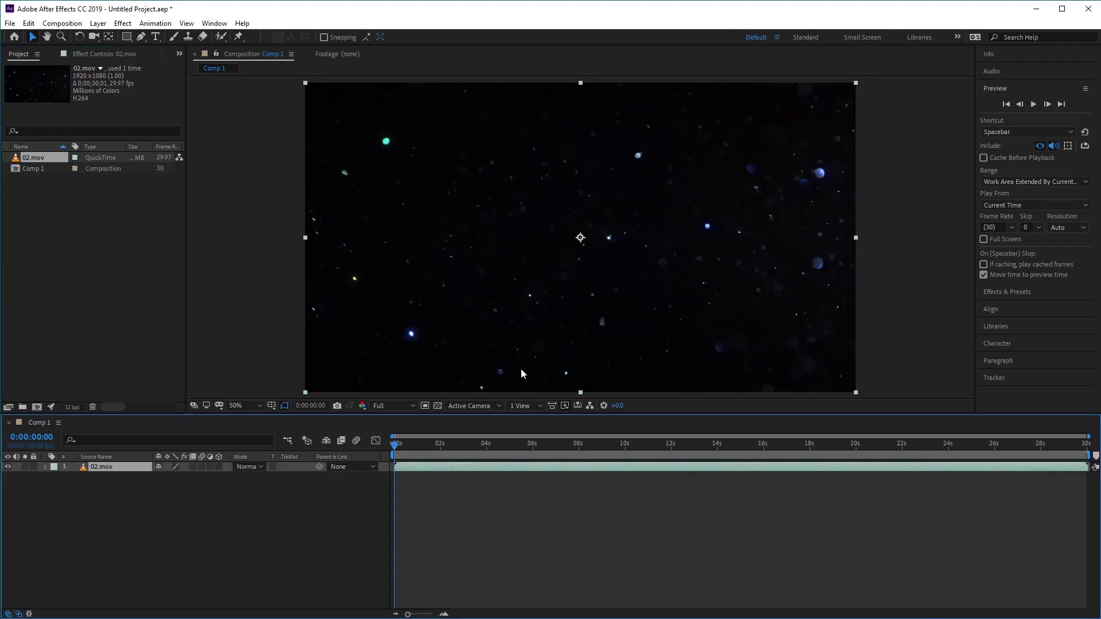
pyautogui.moveTo(395, 450); pyautogui.dragTo(329, 448)
# Step: Import overlay.png from the Tuts Video - Magic Particles folder and add it to Comp 1
pyautogui.click(10, 23)
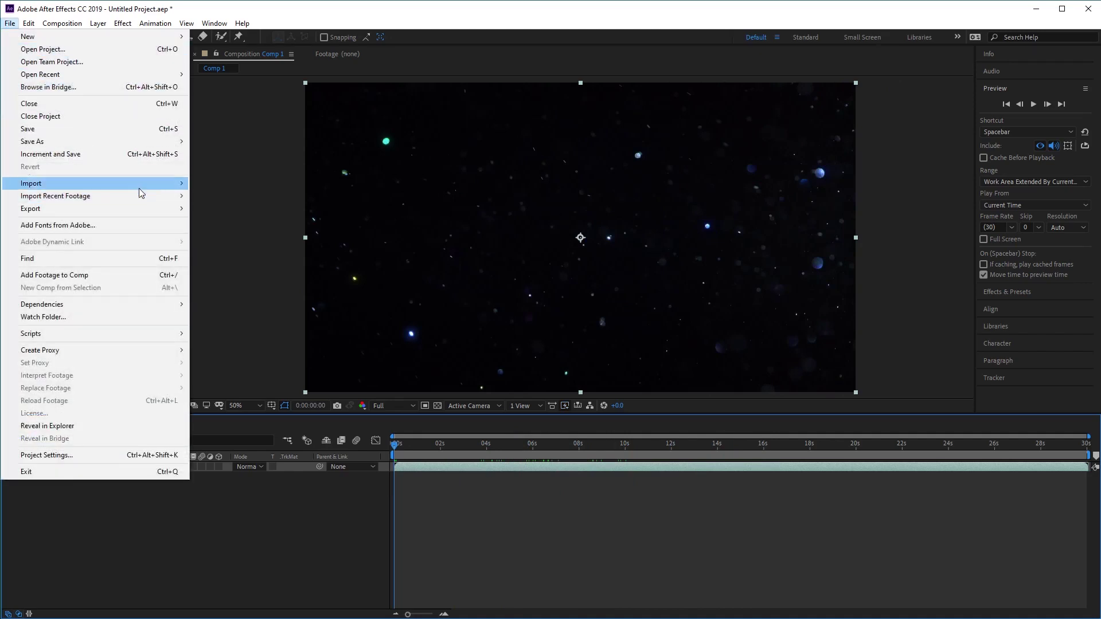
pyautogui.moveTo(141, 181)
pyautogui.click(222, 184)
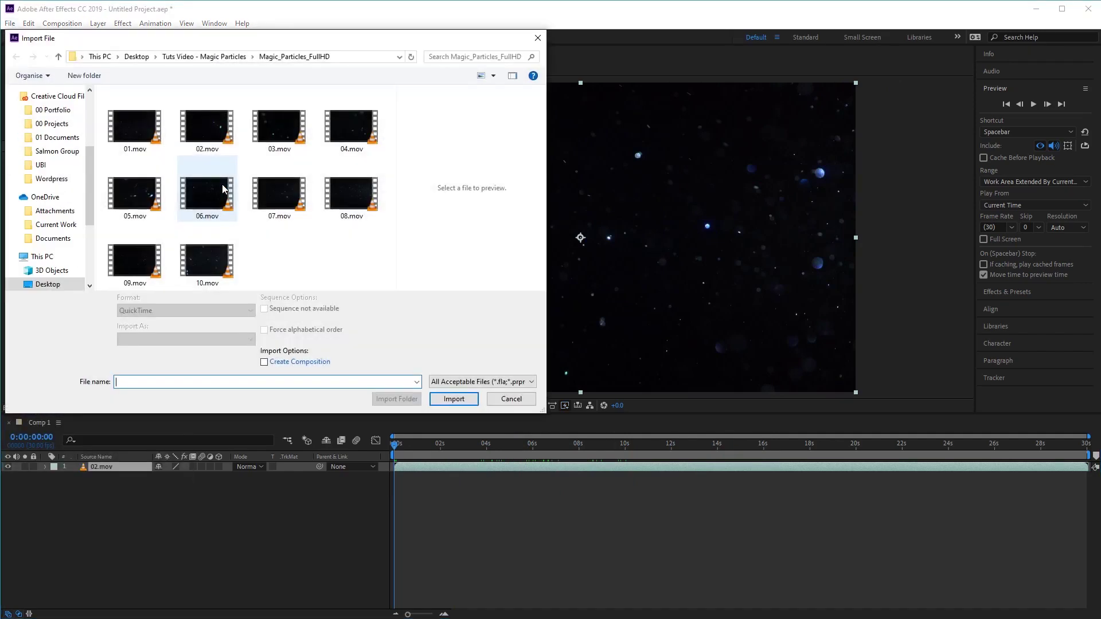
pyautogui.click(239, 57)
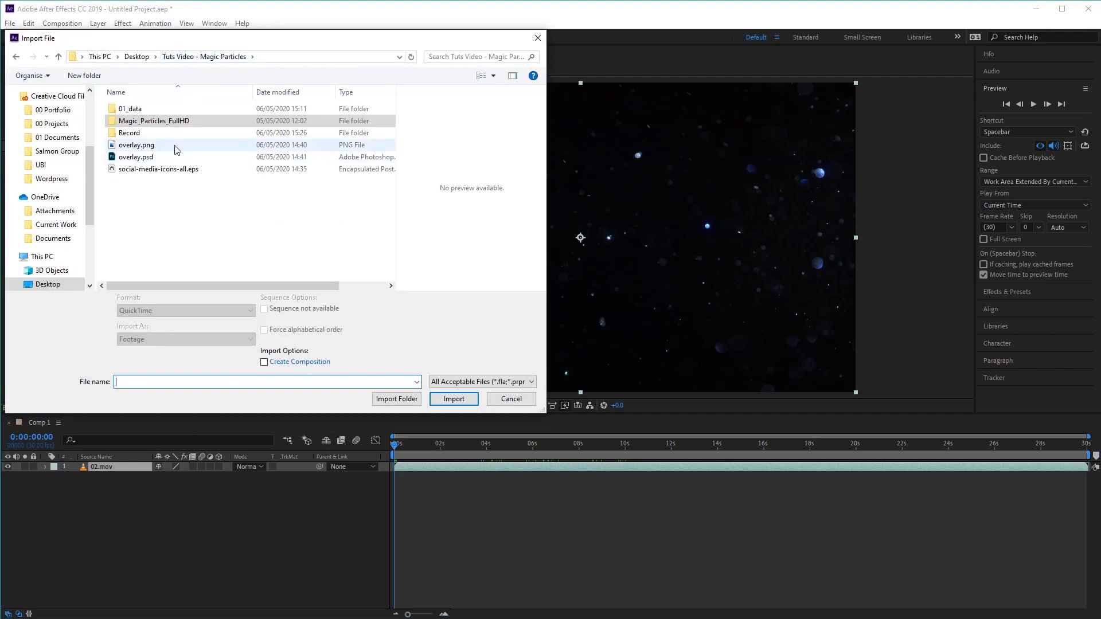
pyautogui.click(148, 147)
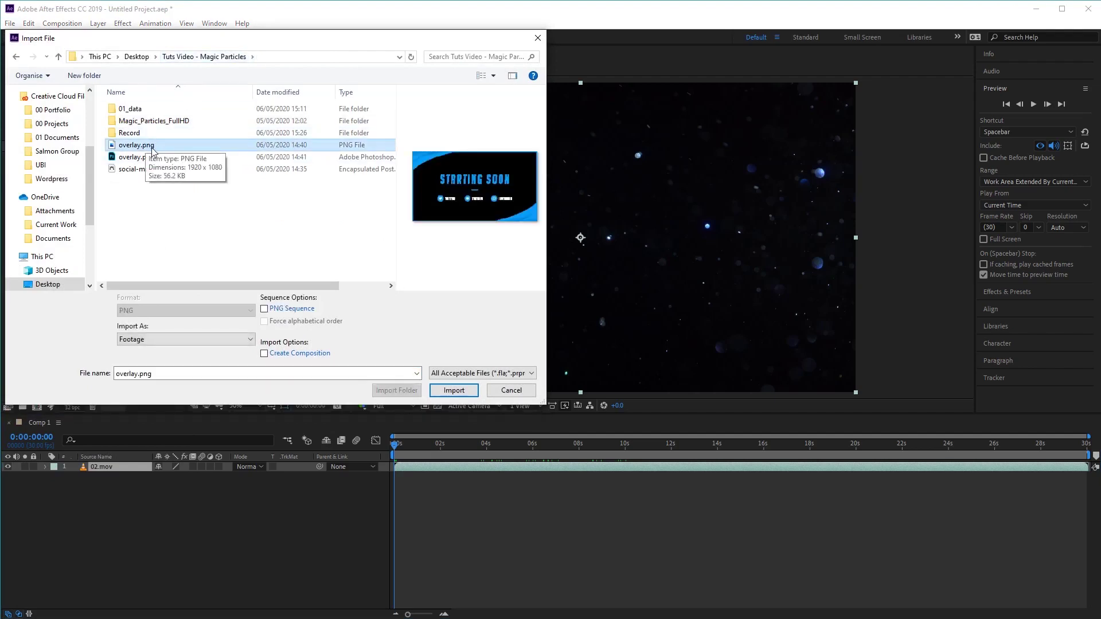
pyautogui.click(436, 393)
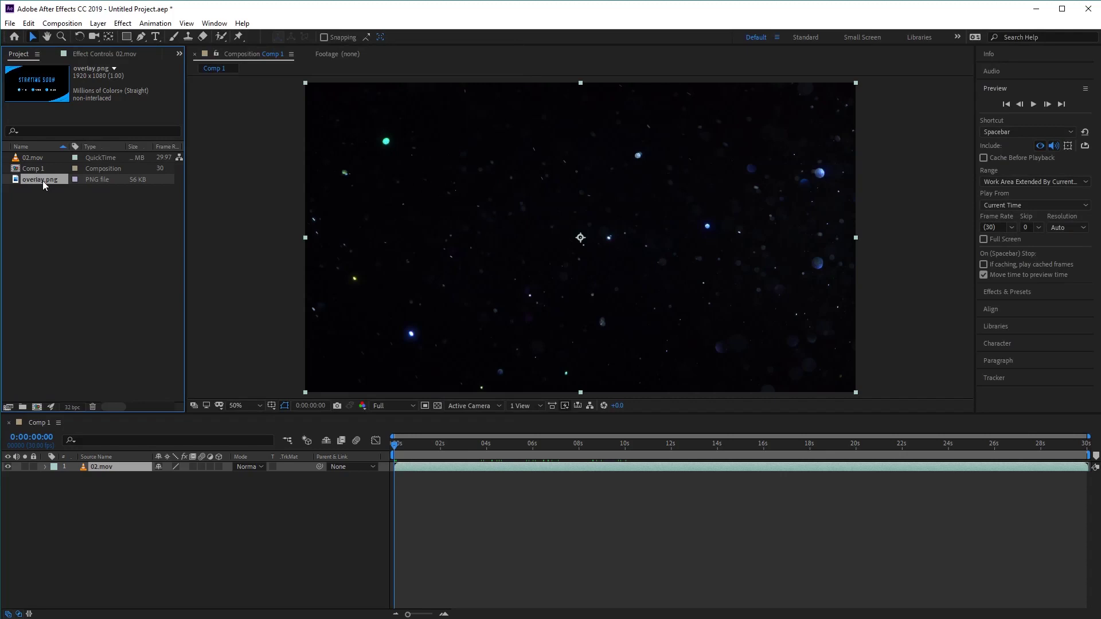
pyautogui.moveTo(105, 255); pyautogui.dragTo(136, 463)
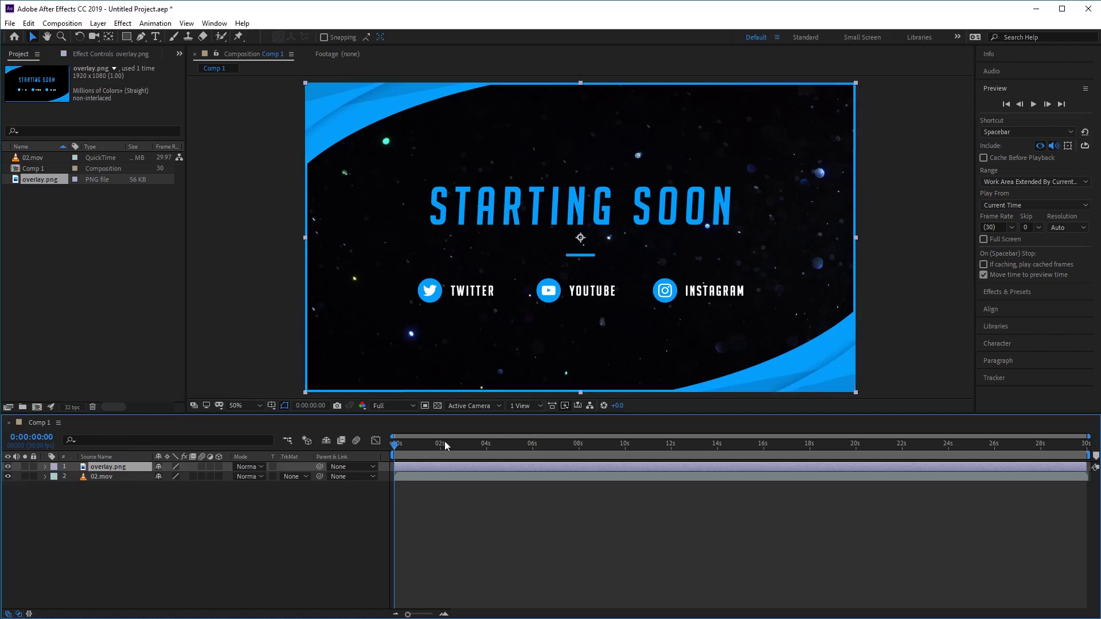
pyautogui.moveTo(394, 450)
pyautogui.mouseDown()
pyautogui.moveTo(705, 459)
pyautogui.moveTo(407, 447)
pyautogui.moveTo(497, 449)
pyautogui.moveTo(456, 446)
pyautogui.moveTo(382, 456)
pyautogui.mouseUp()
# Step: Move overlay.png beneath 02.mov, then back to the top of the layer stack
pyautogui.click(159, 535)
pyautogui.click(122, 466)
pyautogui.click(123, 474)
pyautogui.click(125, 470)
pyautogui.moveTo(105, 466); pyautogui.dragTo(106, 491)
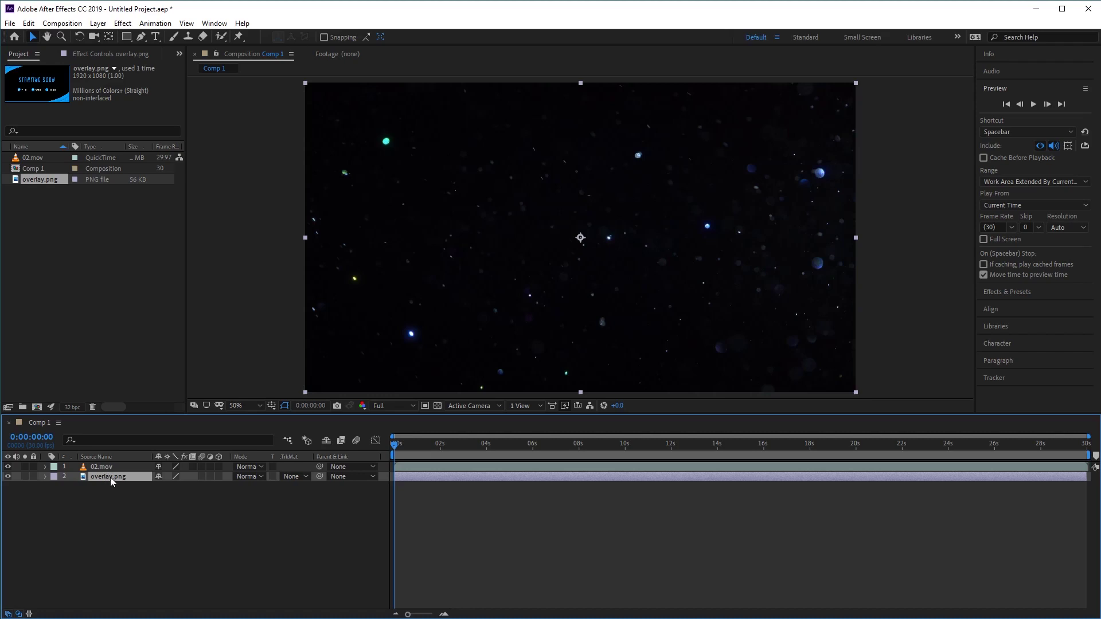
pyautogui.moveTo(110, 477); pyautogui.dragTo(121, 463)
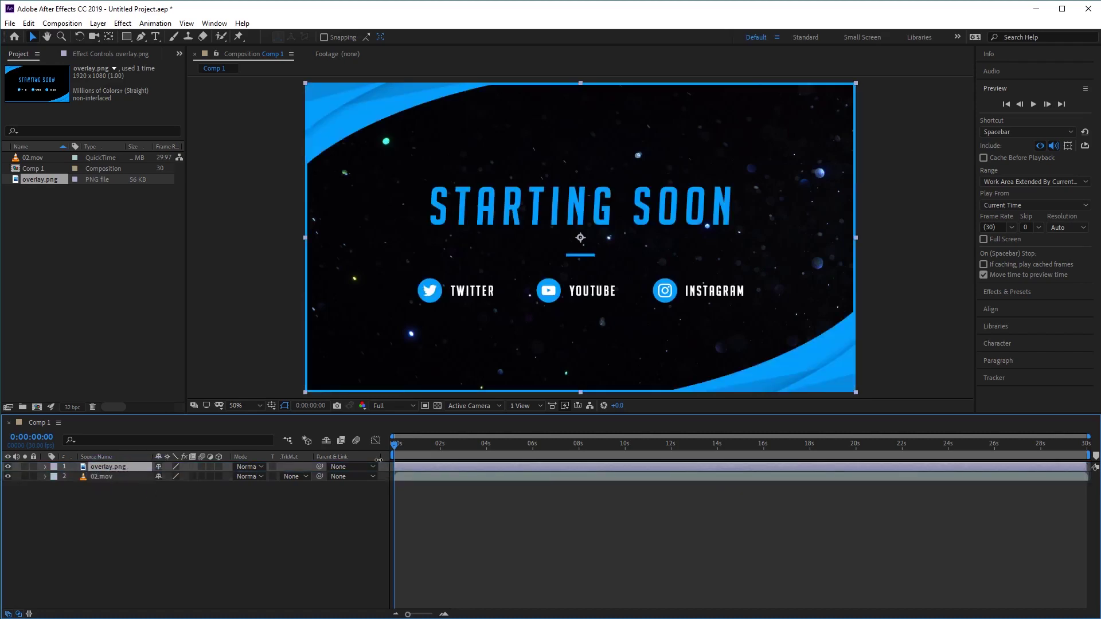
# Step: Play and stop a preview of the Starting Soon overlay over the particles
pyautogui.click(1033, 104)
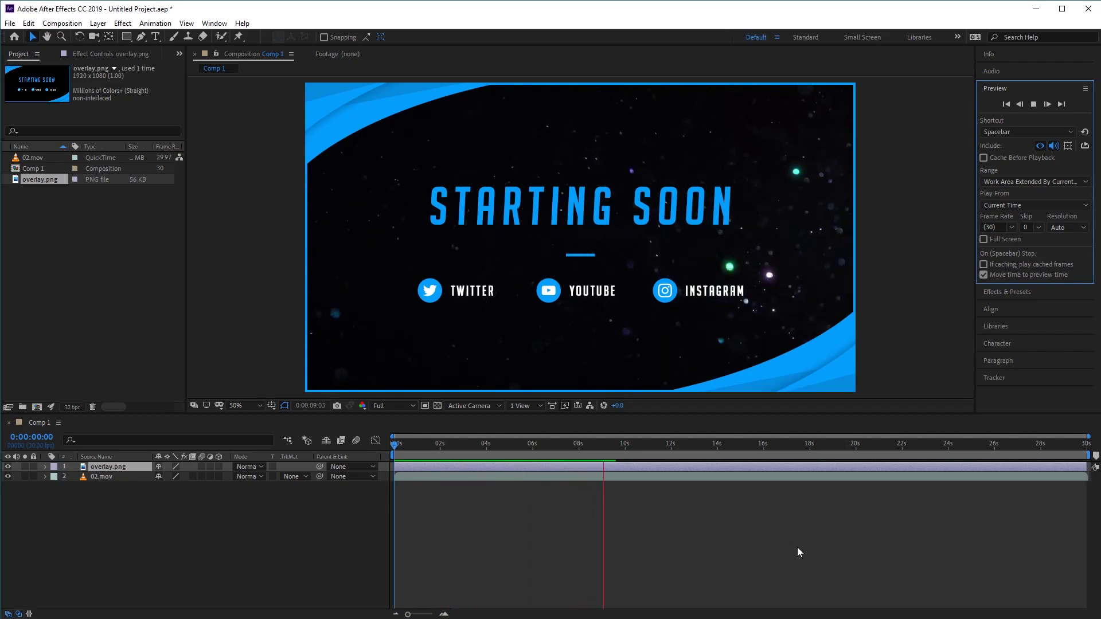
pyautogui.click(1033, 104)
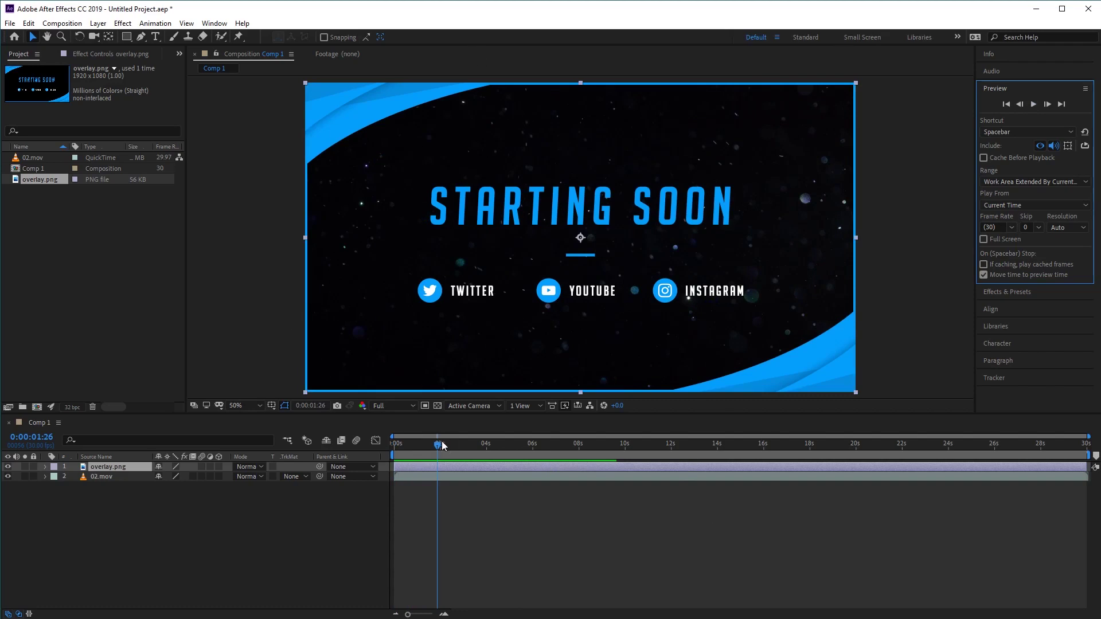
pyautogui.click(215, 541)
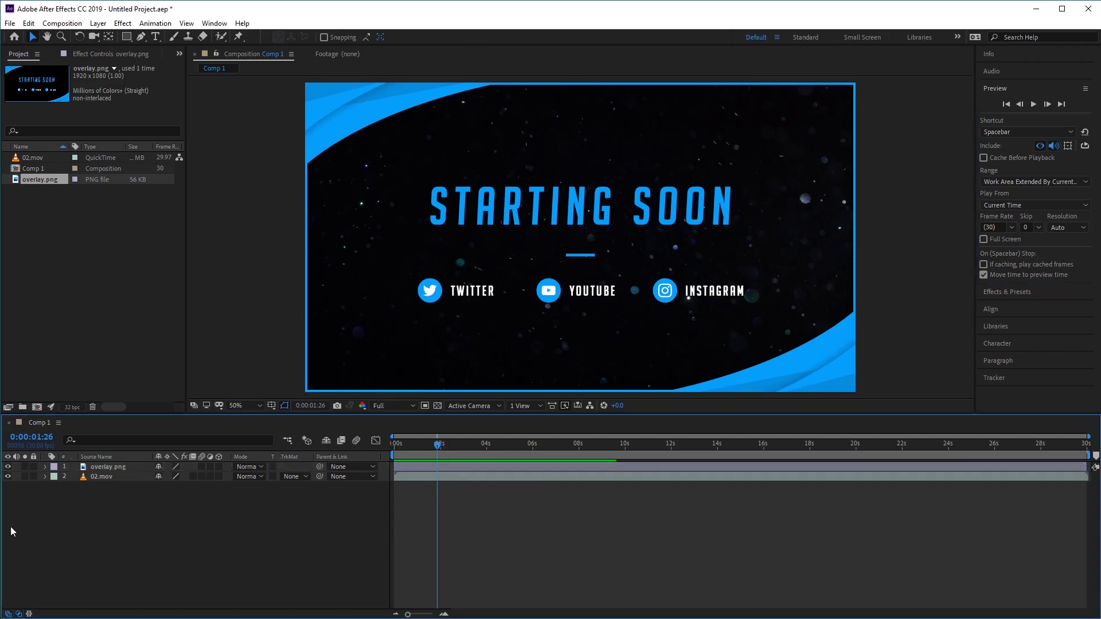
pyautogui.click(101, 467)
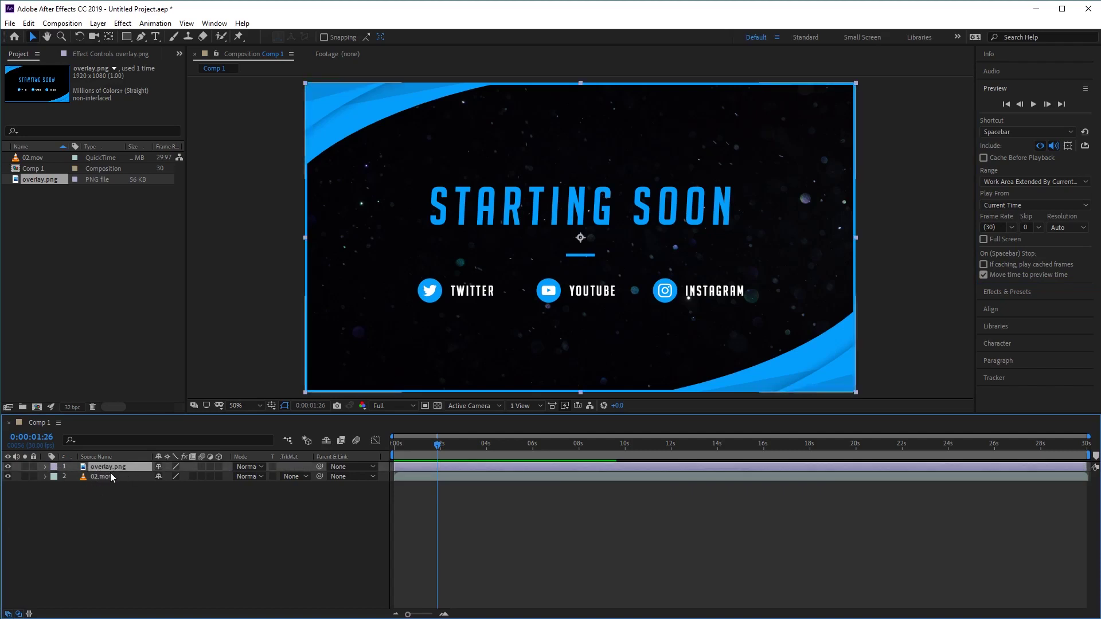
# Step: Expose overlay.png's Transform properties and test moving it down, undoing back to 960,540
pyautogui.click(45, 467)
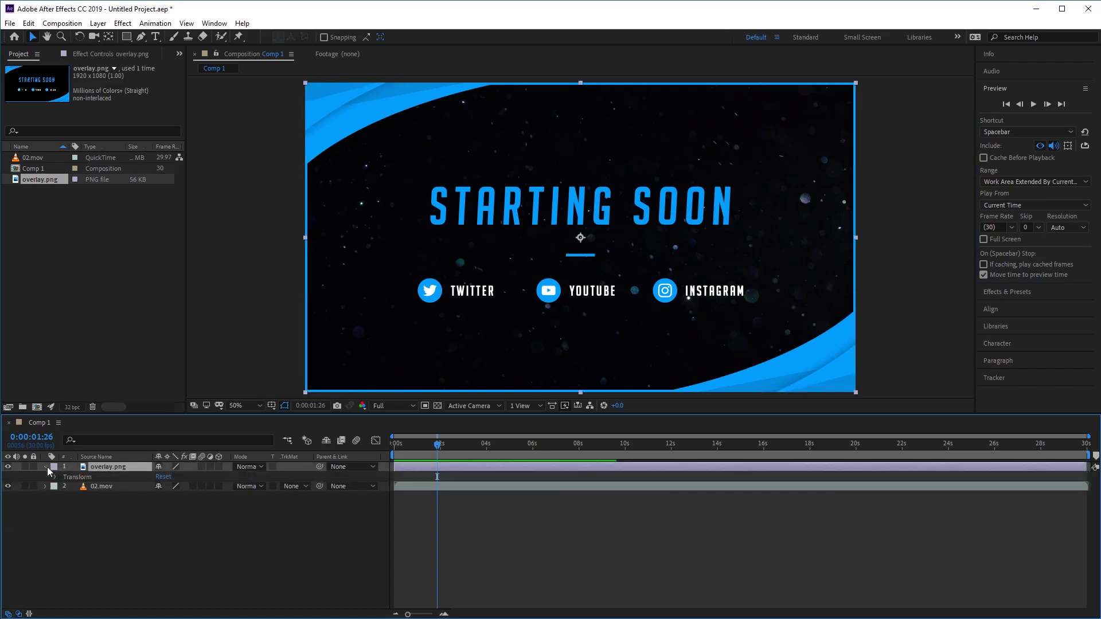
pyautogui.click(55, 477)
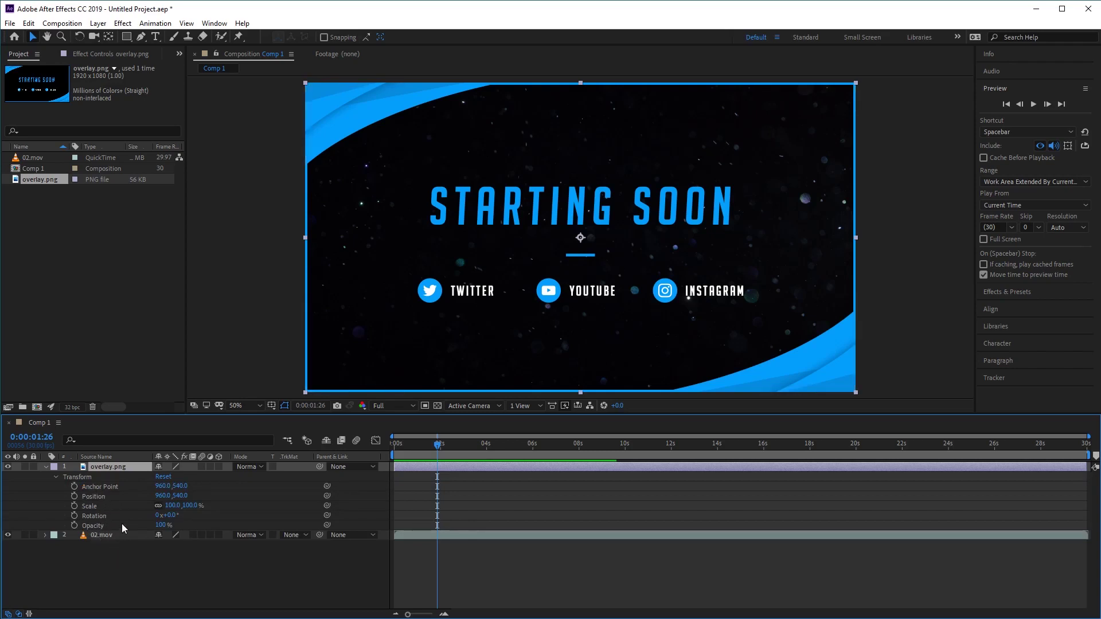
pyautogui.moveTo(182, 498); pyautogui.dragTo(312, 499)
pyautogui.hotkey('ctrl', 'z')
pyautogui.moveTo(180, 495); pyautogui.dragTo(257, 502)
pyautogui.hotkey('ctrl', 'z')
# Step: Test enlarging and rotating the overlay, then reset Scale to 100% and Rotation to 0°
pyautogui.moveTo(190, 506)
pyautogui.mouseDown()
pyautogui.moveTo(251, 512)
pyautogui.moveTo(164, 511)
pyautogui.moveTo(197, 508)
pyautogui.mouseUp()
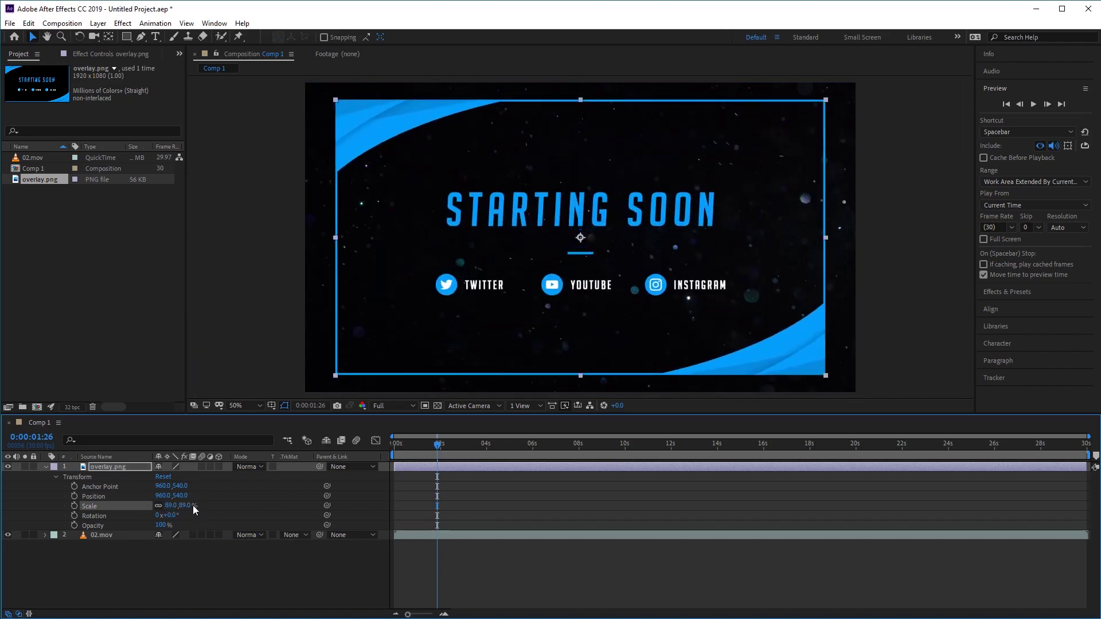
pyautogui.click(189, 505)
pyautogui.write('100')
pyautogui.press('Return')
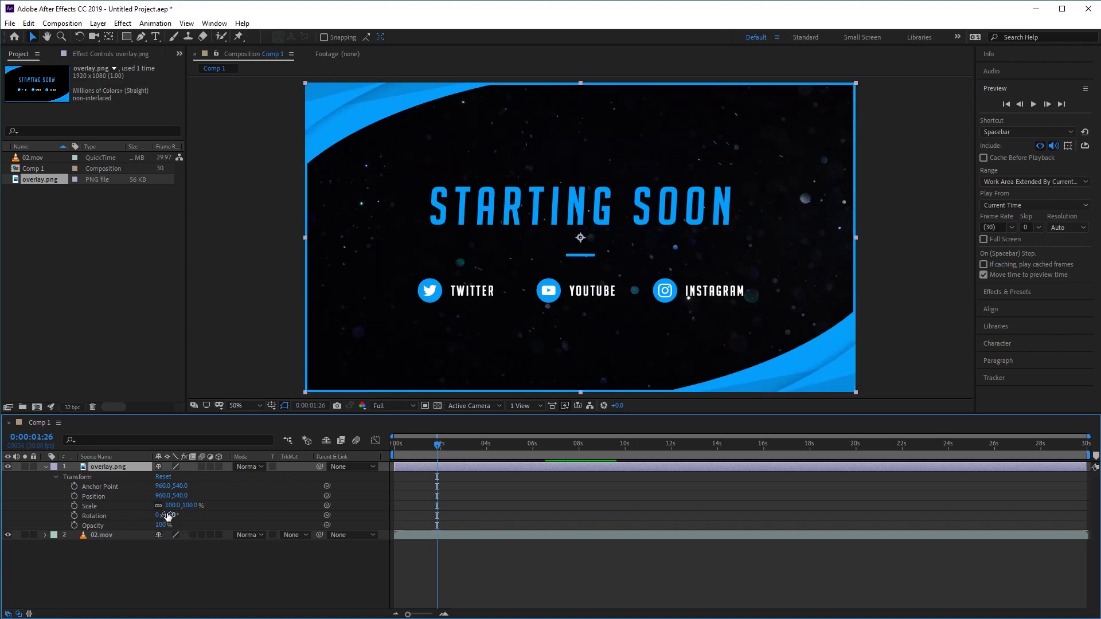
pyautogui.moveTo(170, 515); pyautogui.dragTo(275, 532)
pyautogui.click(176, 526)
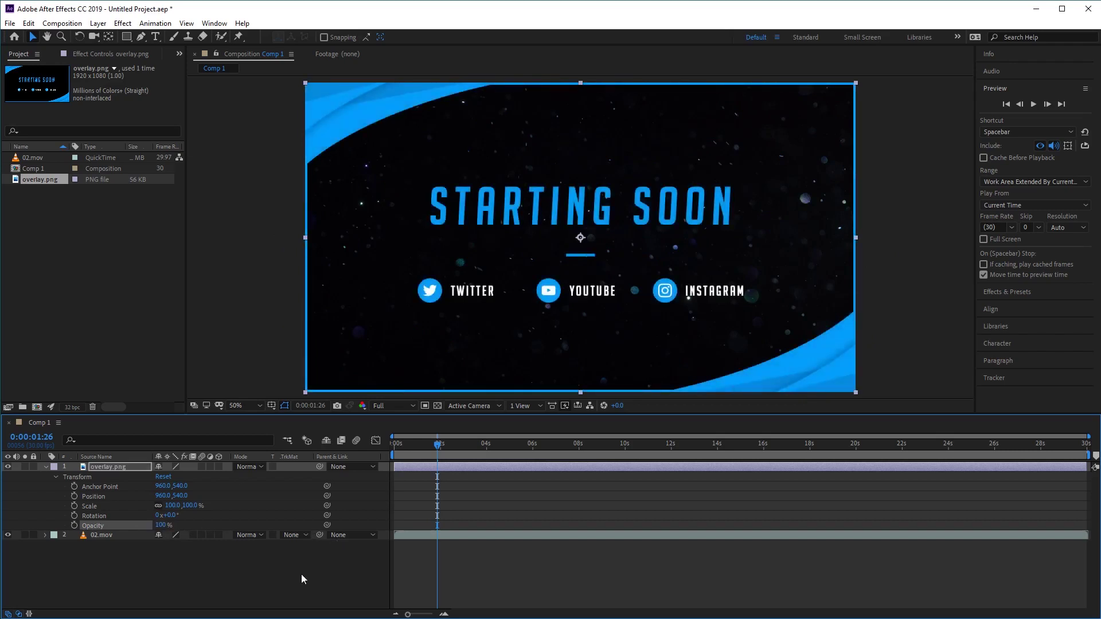
# Step: Select 02.mov and expand its Transform properties in the timeline
pyautogui.click(111, 534)
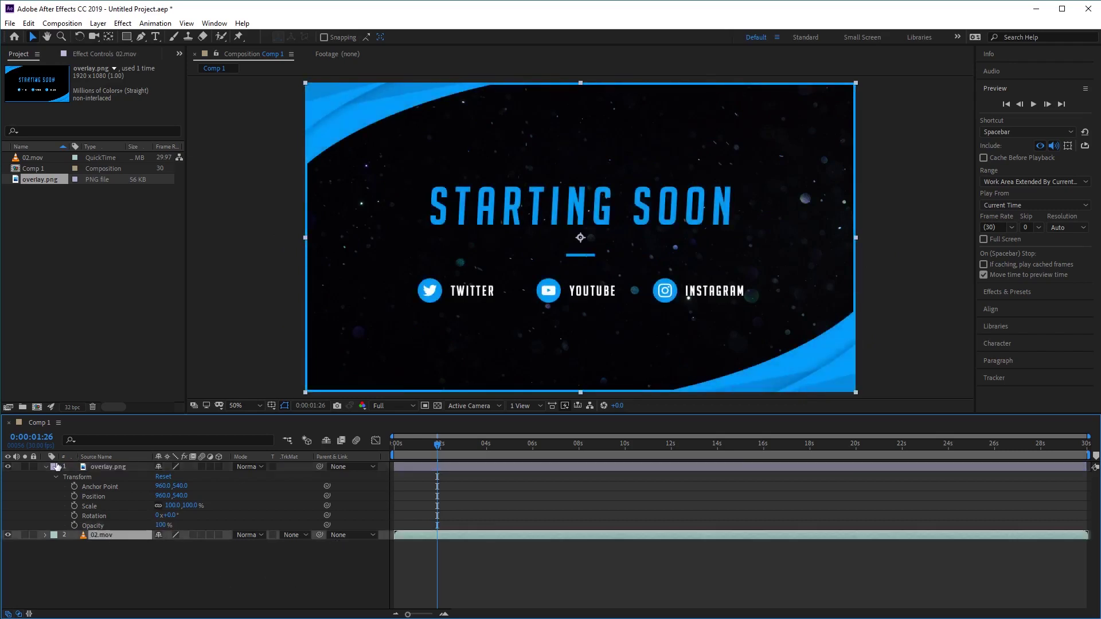
pyautogui.click(45, 466)
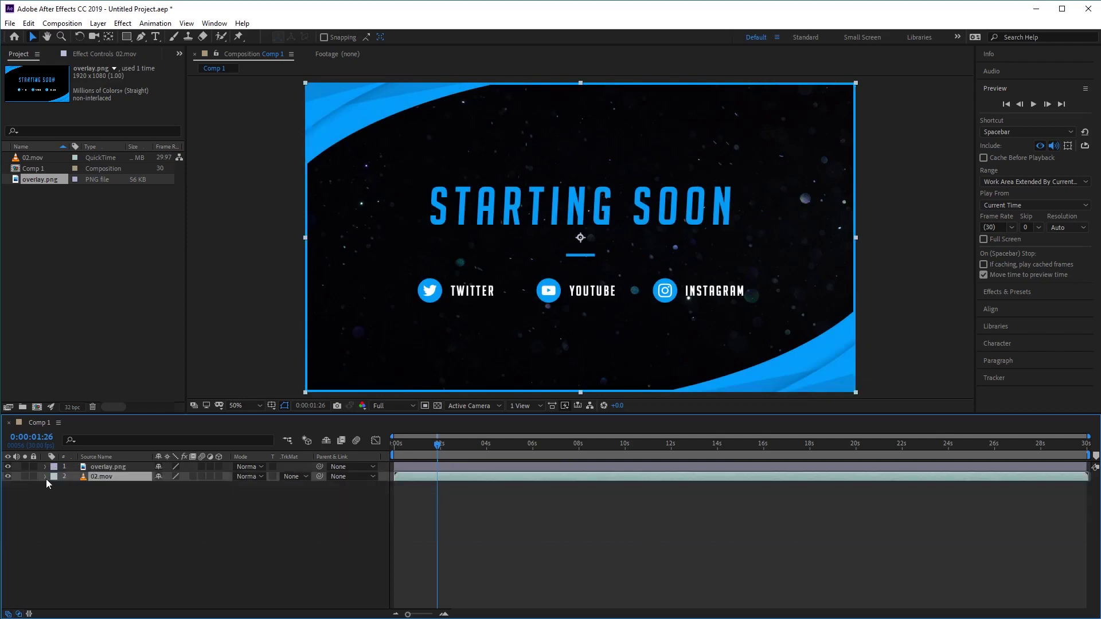
pyautogui.click(44, 476)
pyautogui.click(56, 486)
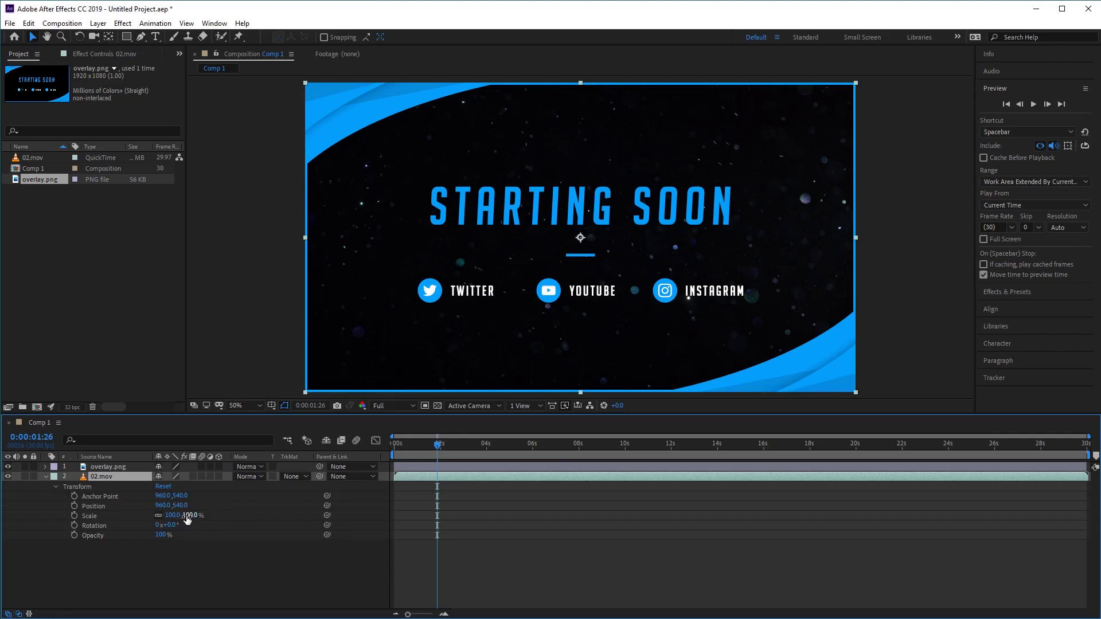
# Step: Scrub 02.mov's Scale up, undo it back to 100%, and preview Comp 1
pyautogui.moveTo(187, 517); pyautogui.dragTo(200, 522)
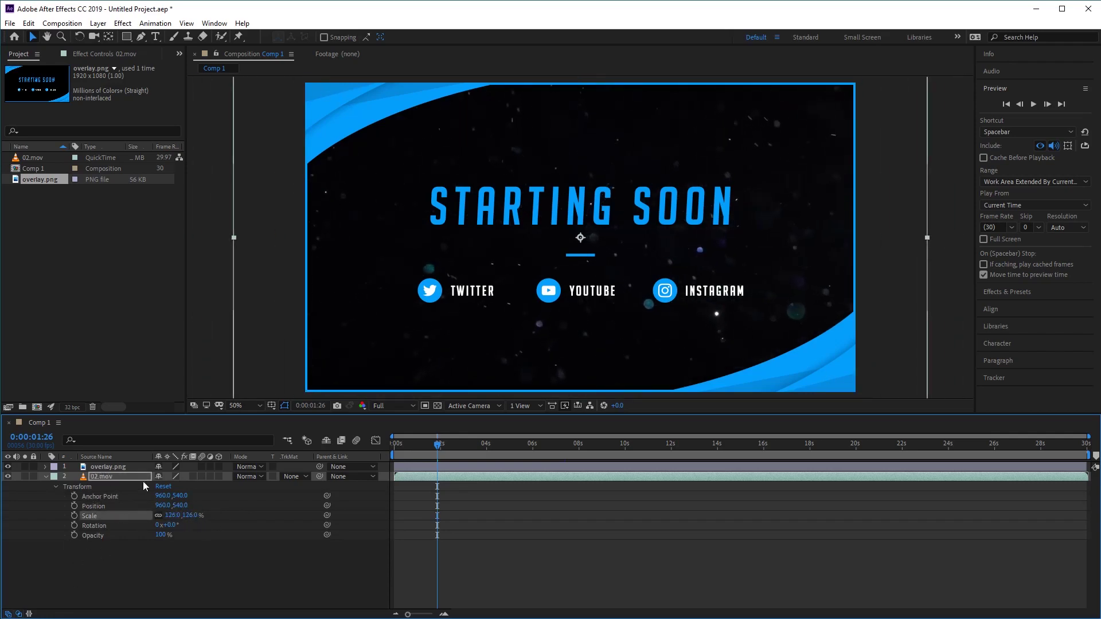
pyautogui.hotkey('ctrl', 'z')
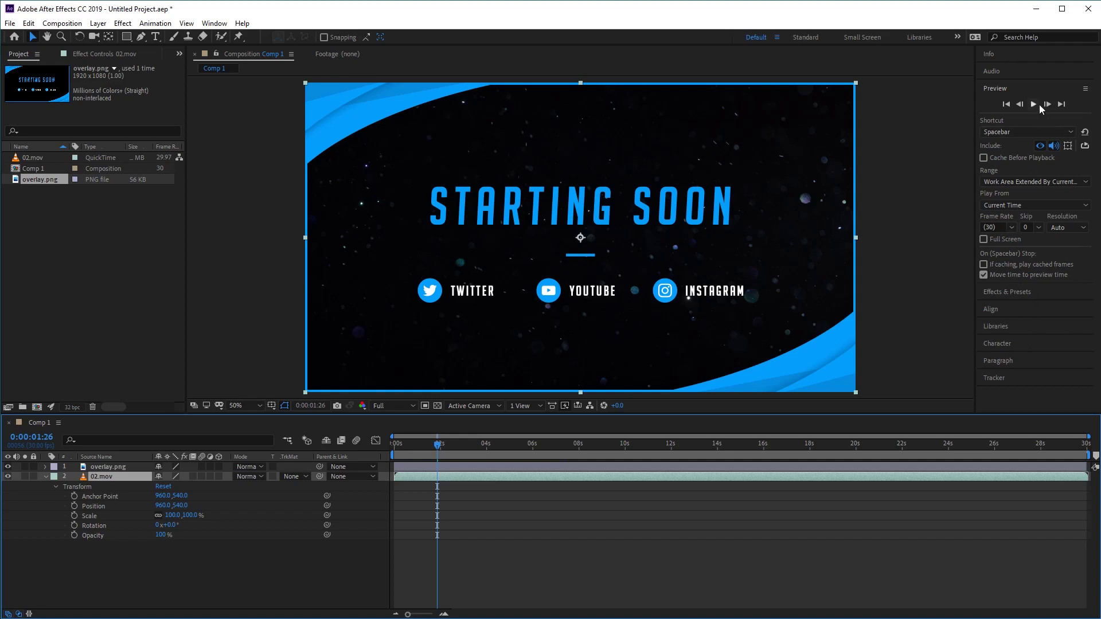
pyautogui.click(1034, 105)
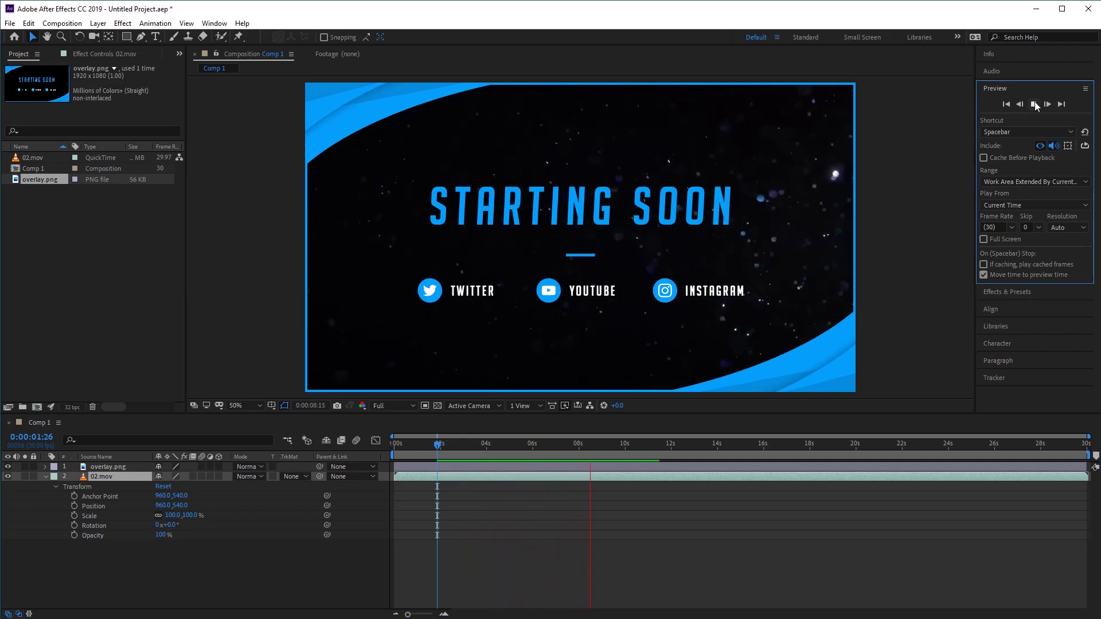
# Step: Stop the preview and add Comp 1 to the Render Queue through File > Export
pyautogui.click(1034, 105)
pyautogui.click(10, 23)
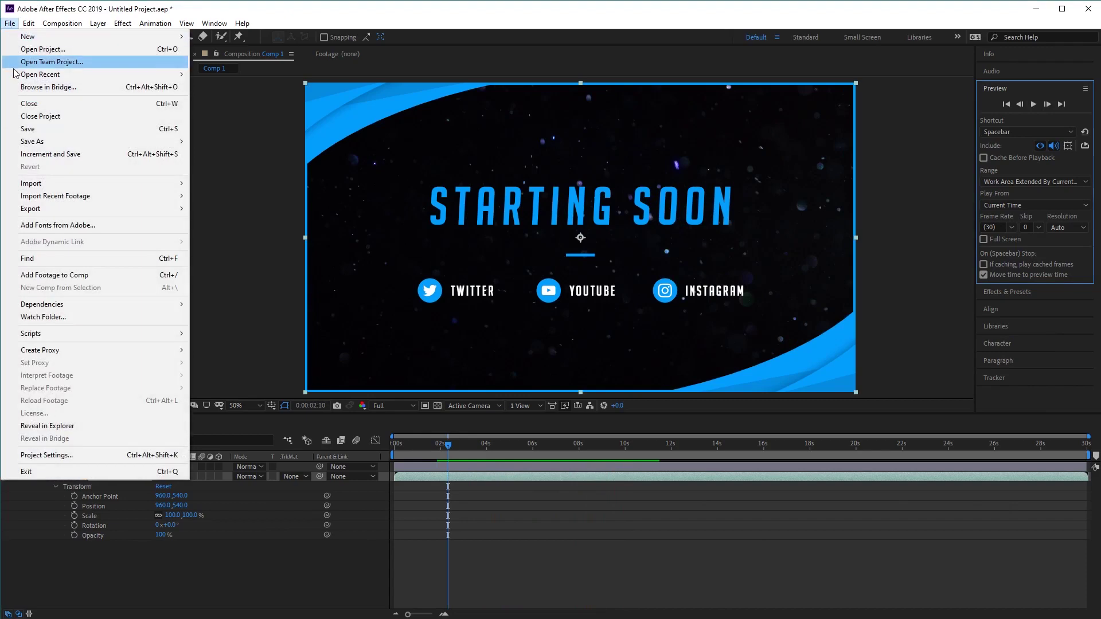
pyautogui.moveTo(78, 209)
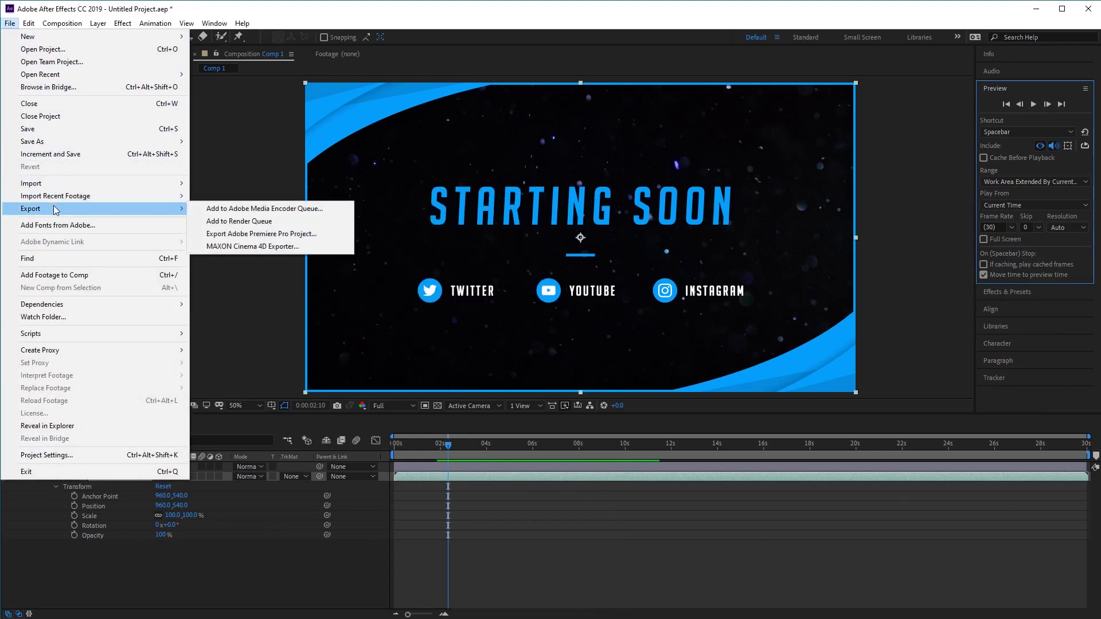
pyautogui.click(253, 227)
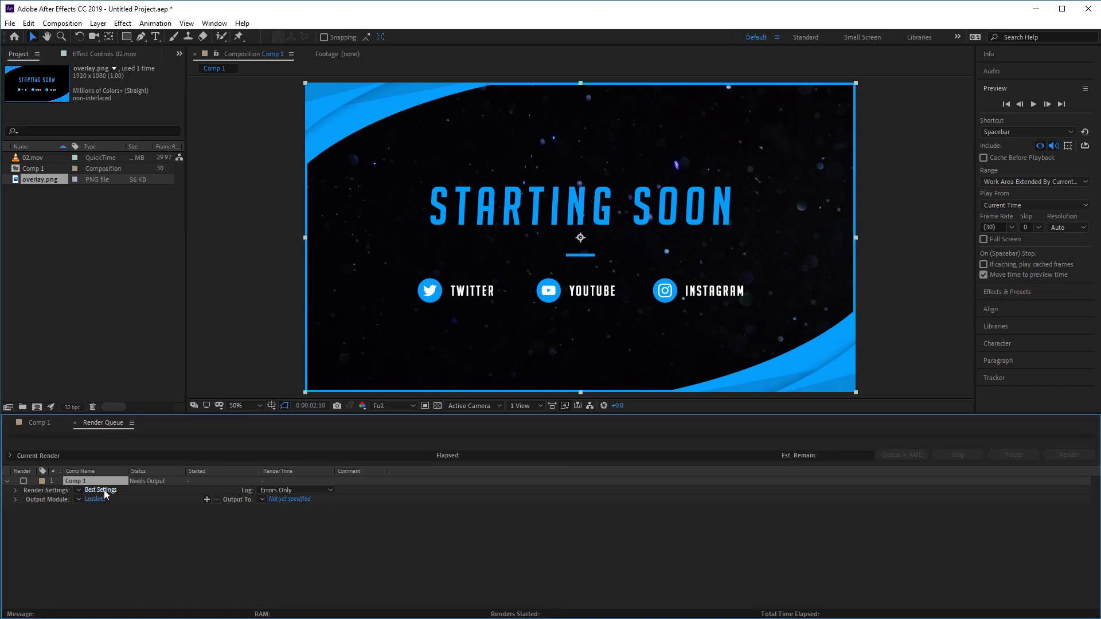
# Step: Accept Best Settings for Comp 1's render settings and keep AVI as the output format
pyautogui.click(101, 490)
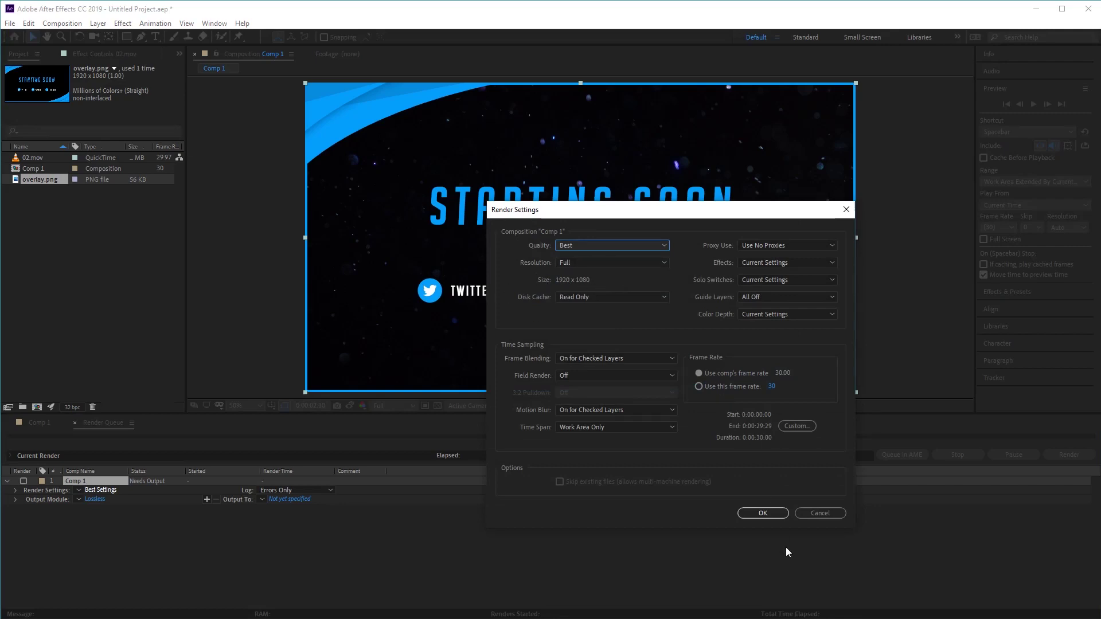
pyautogui.click(764, 513)
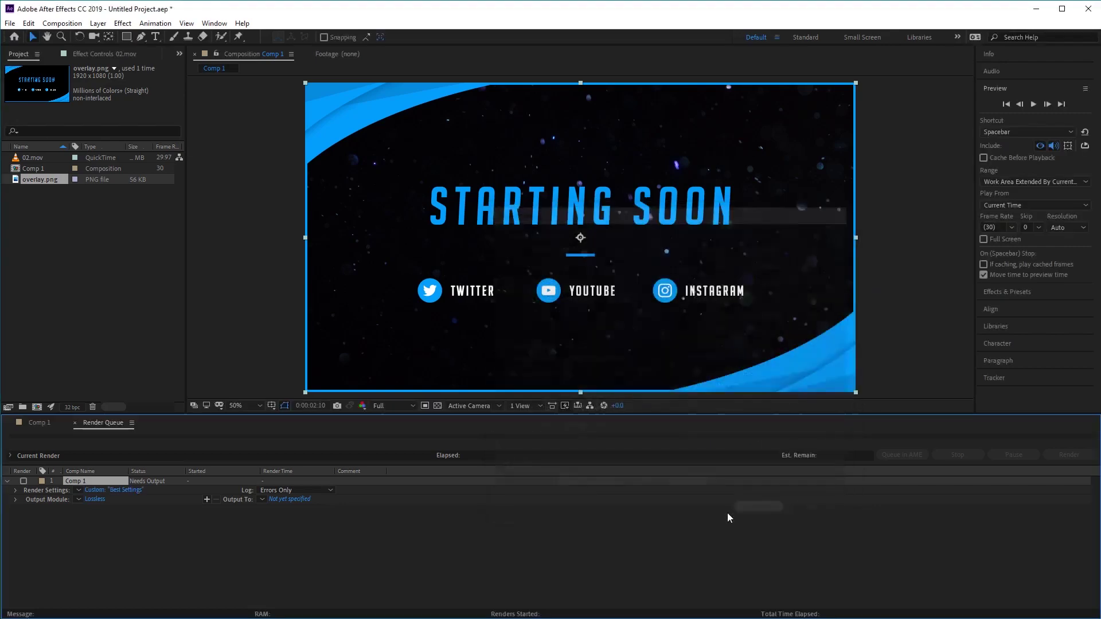
pyautogui.click(101, 500)
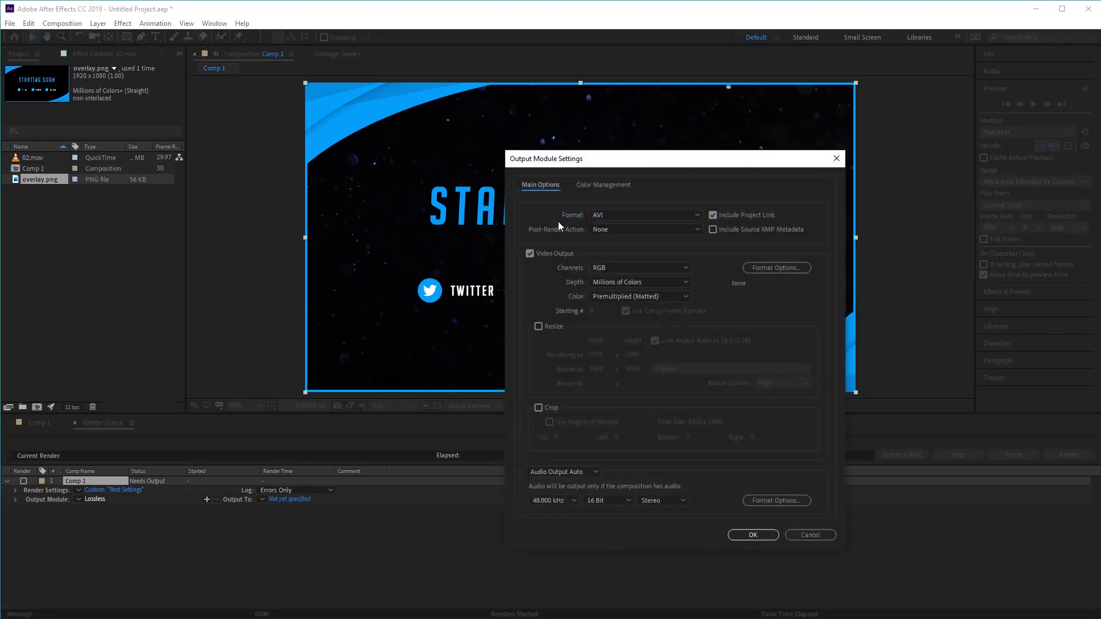
pyautogui.click(635, 215)
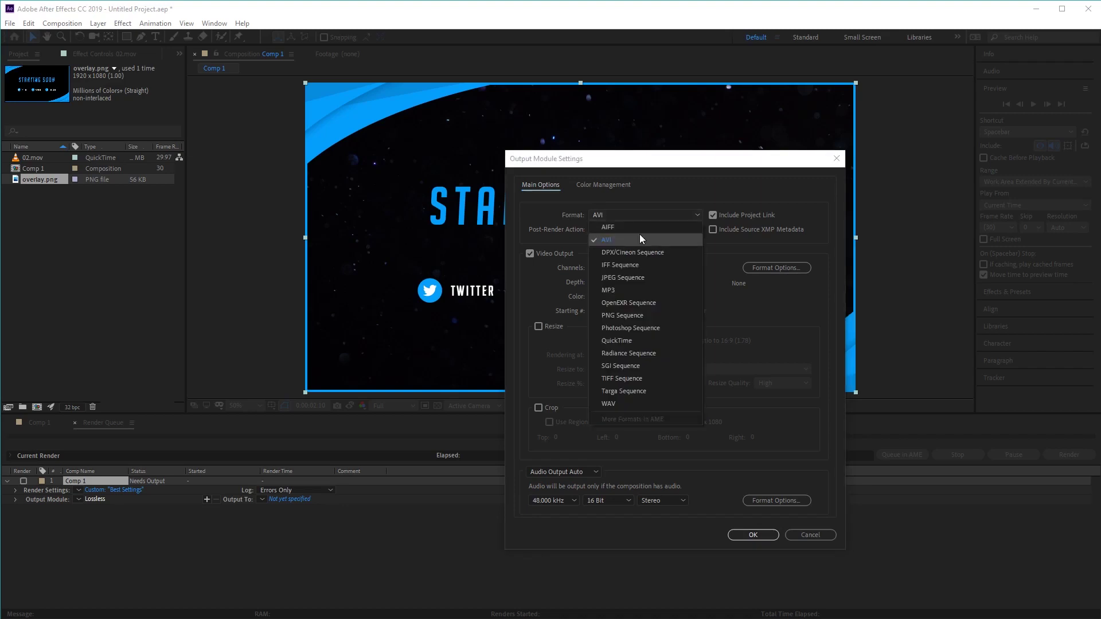
pyautogui.click(640, 239)
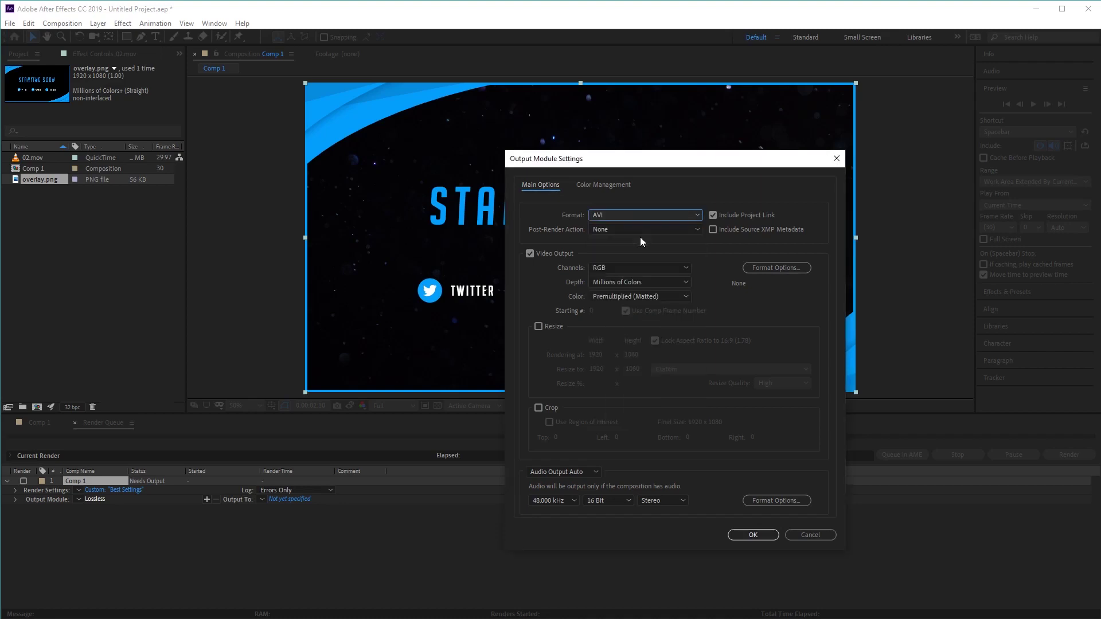
pyautogui.click(754, 535)
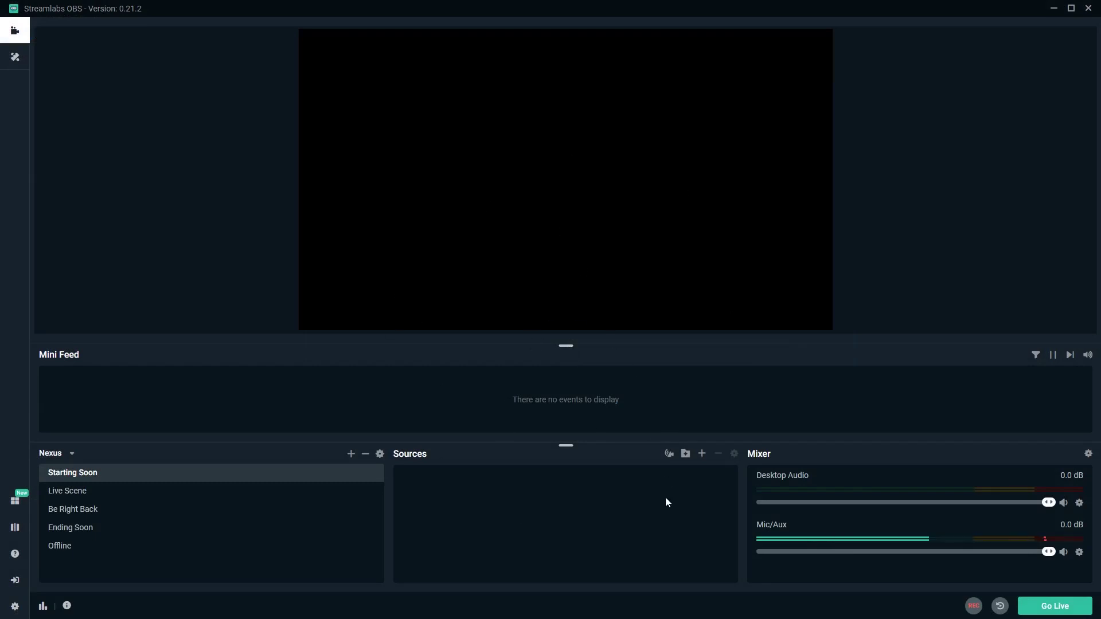
# Step: Add a new Media Source with the default name to the Starting Soon scene
pyautogui.click(703, 454)
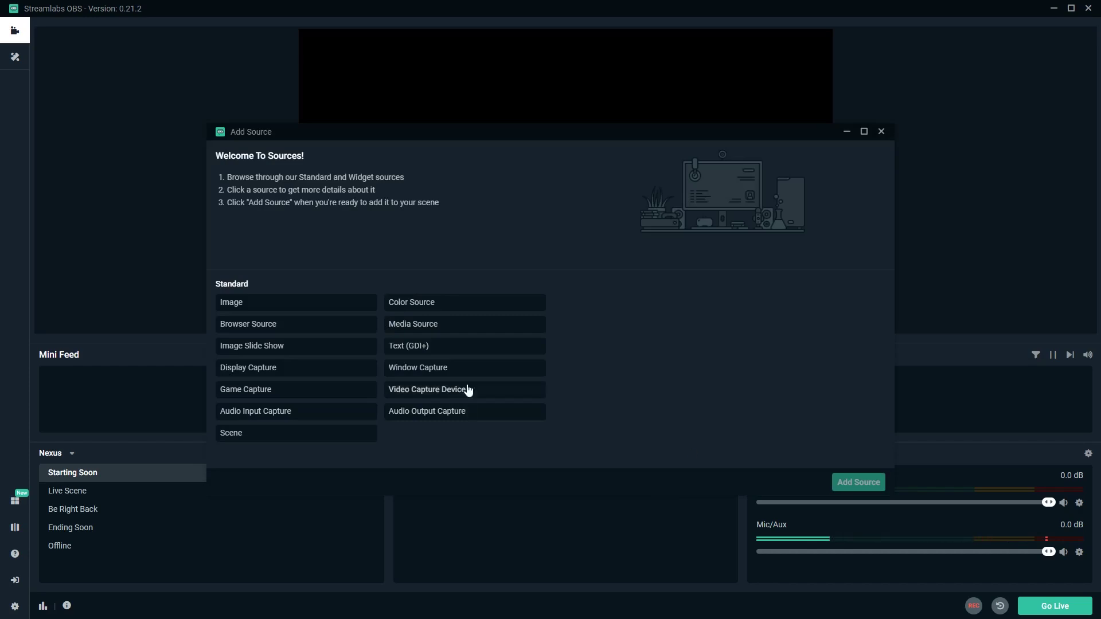
pyautogui.click(463, 332)
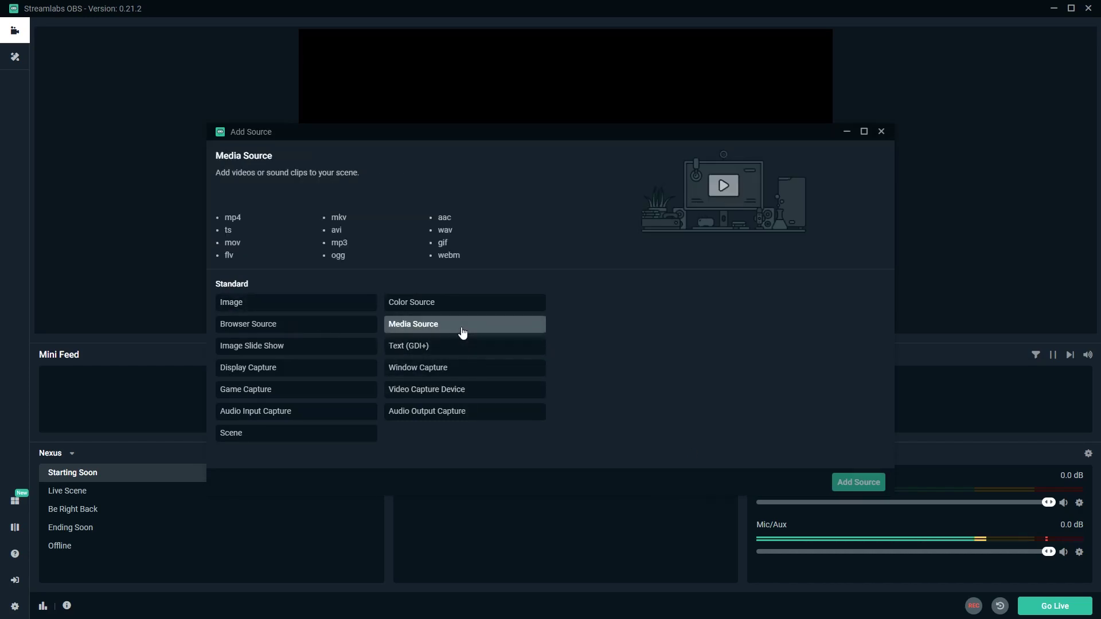
pyautogui.click(855, 483)
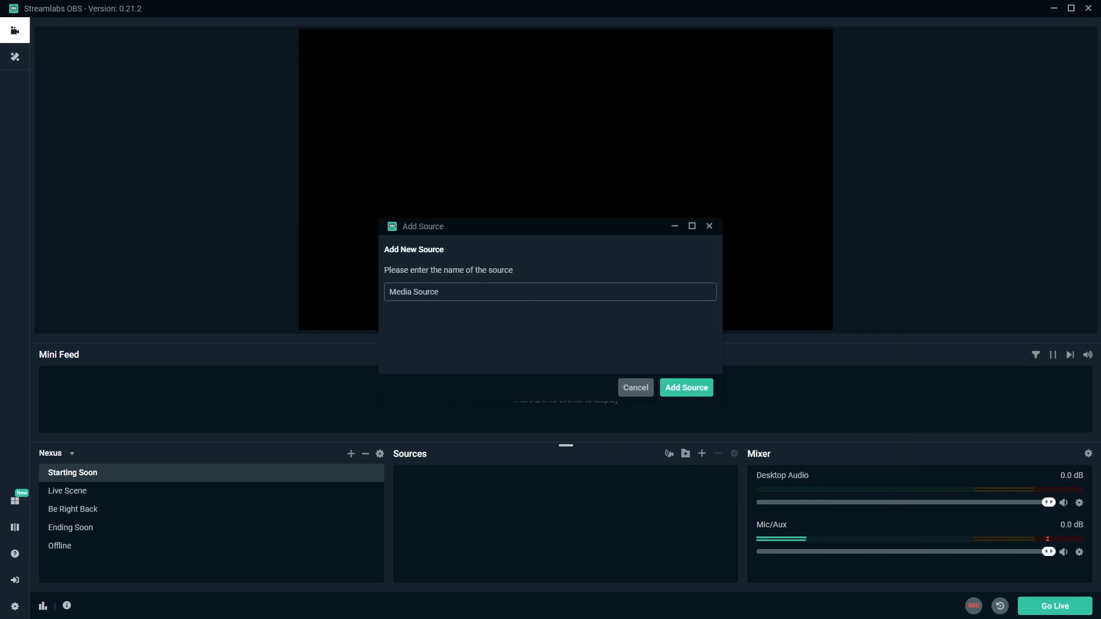
pyautogui.click(686, 388)
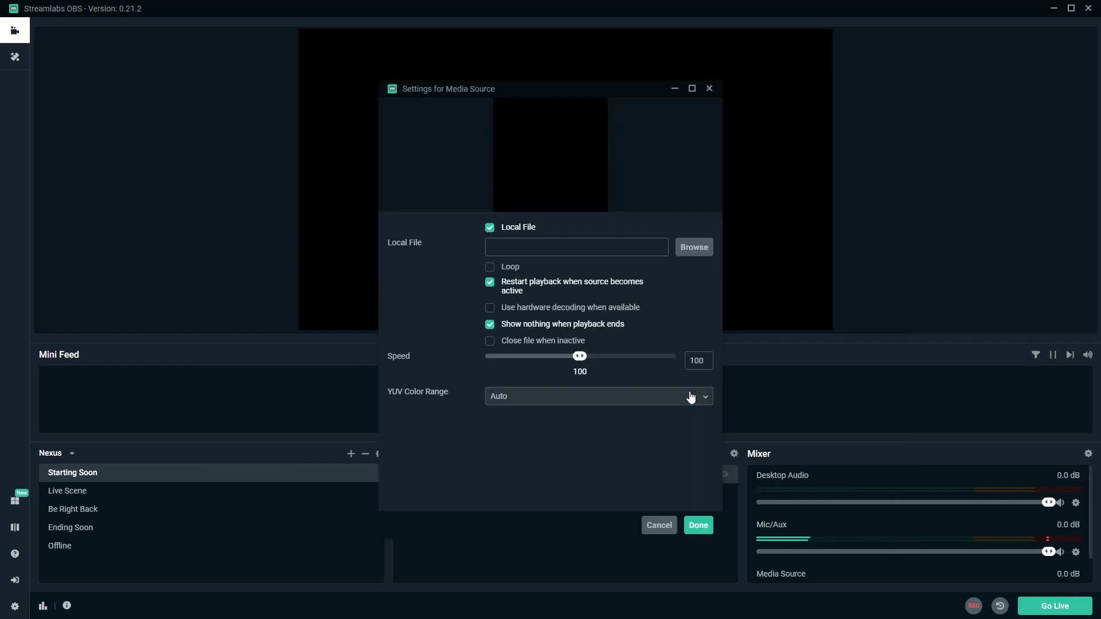
# Step: Load 02.mov into the Media Source with Loop enabled and stretch it over the canvas
pyautogui.click(704, 253)
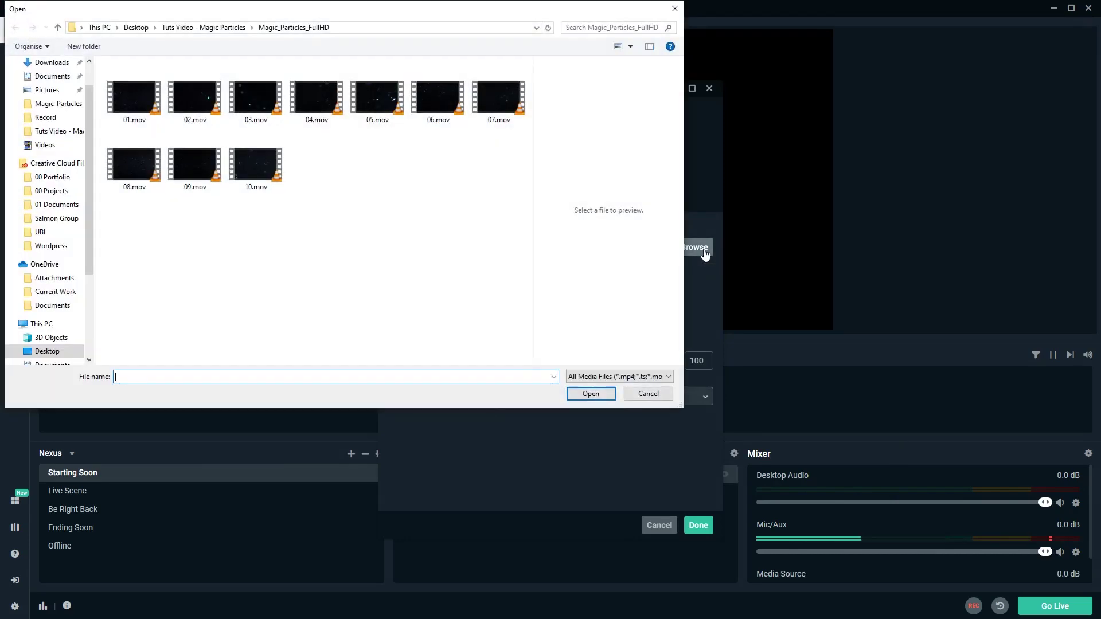
pyautogui.click(203, 116)
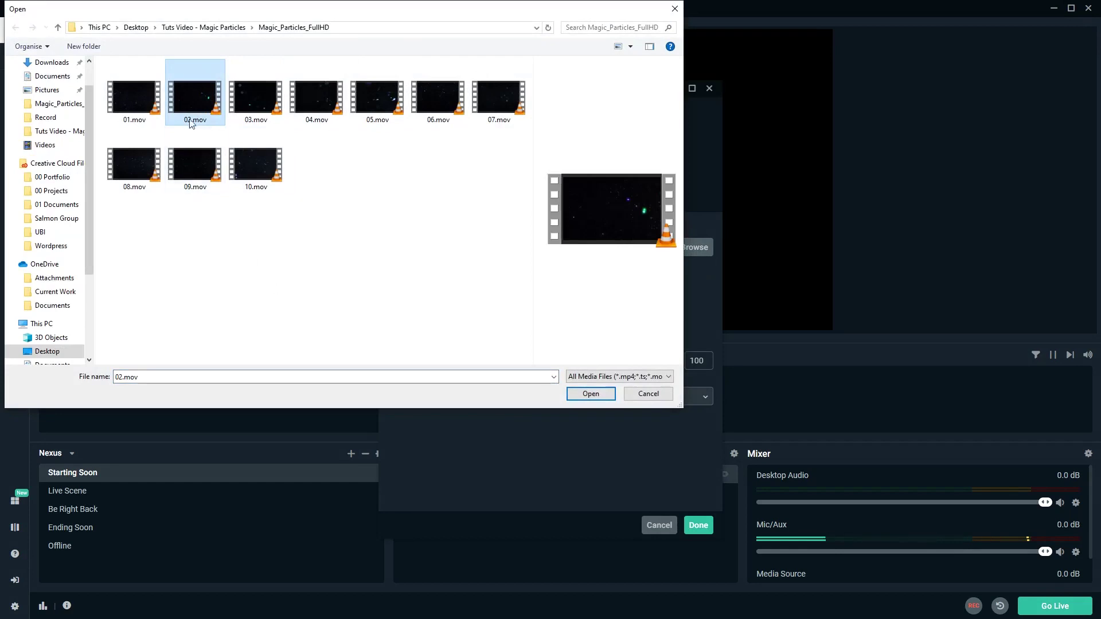
pyautogui.click(590, 393)
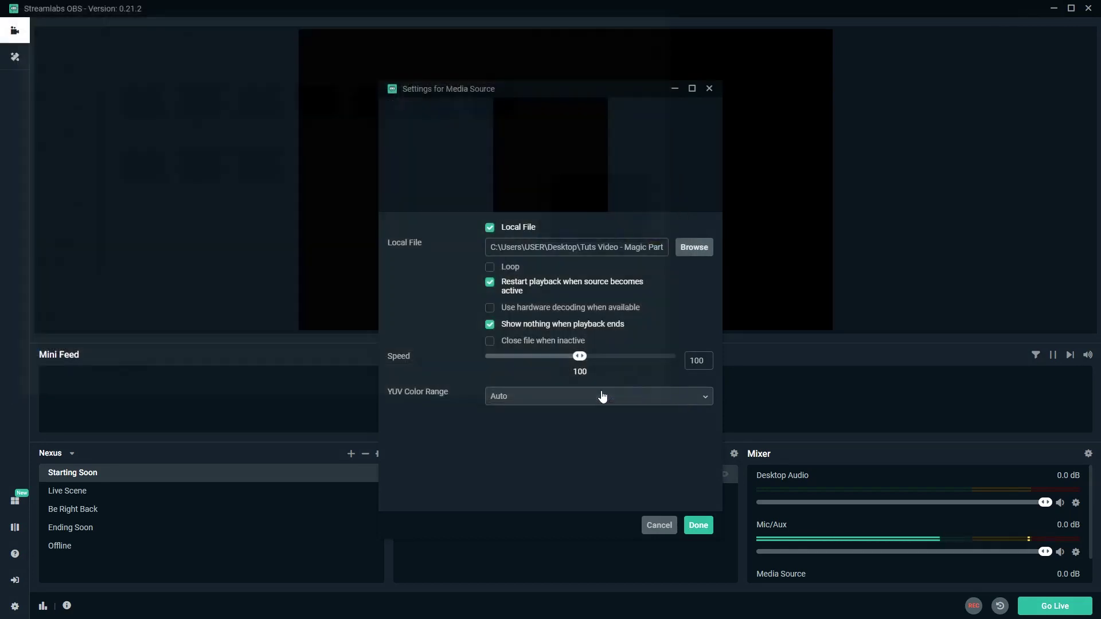
pyautogui.click(492, 267)
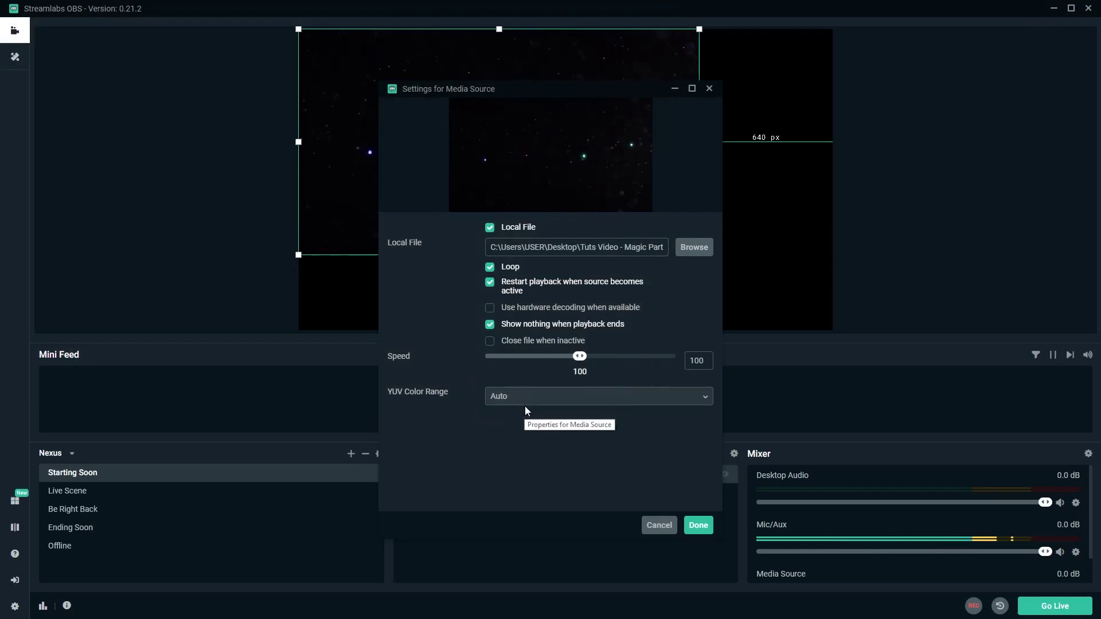
pyautogui.click(699, 525)
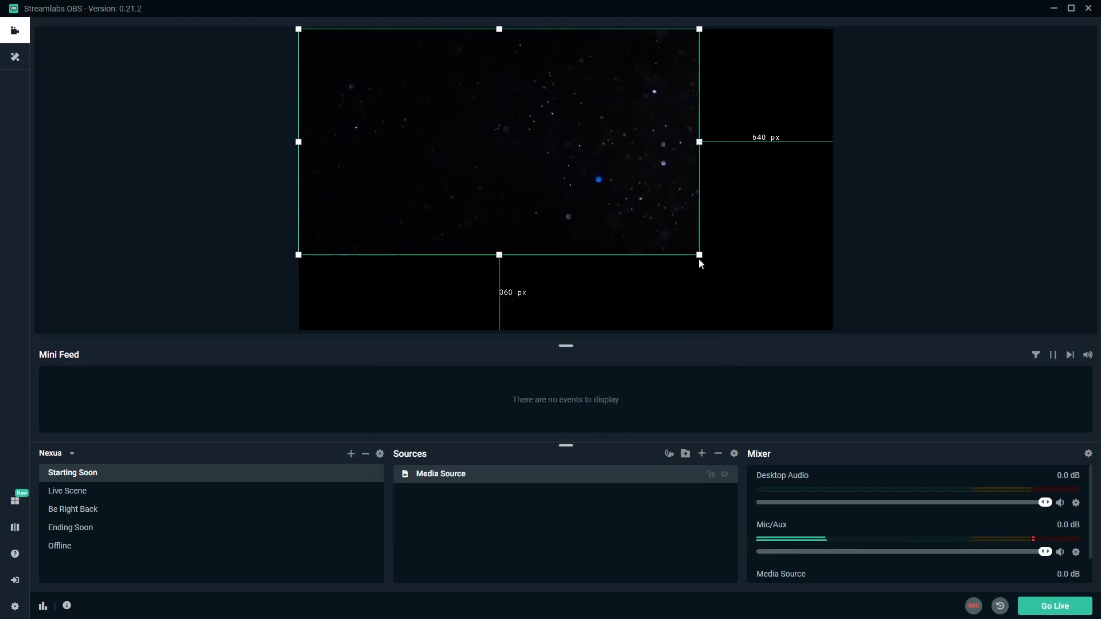
pyautogui.moveTo(699, 255); pyautogui.dragTo(845, 363)
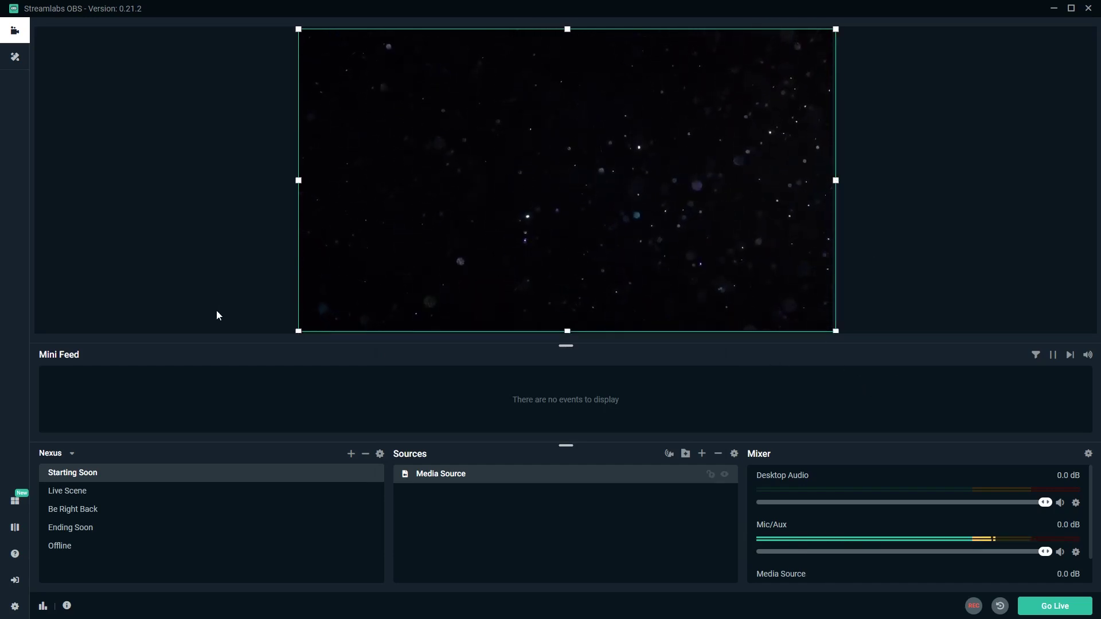
# Step: Create a new Image source named Image in the Starting Soon scene
pyautogui.click(703, 457)
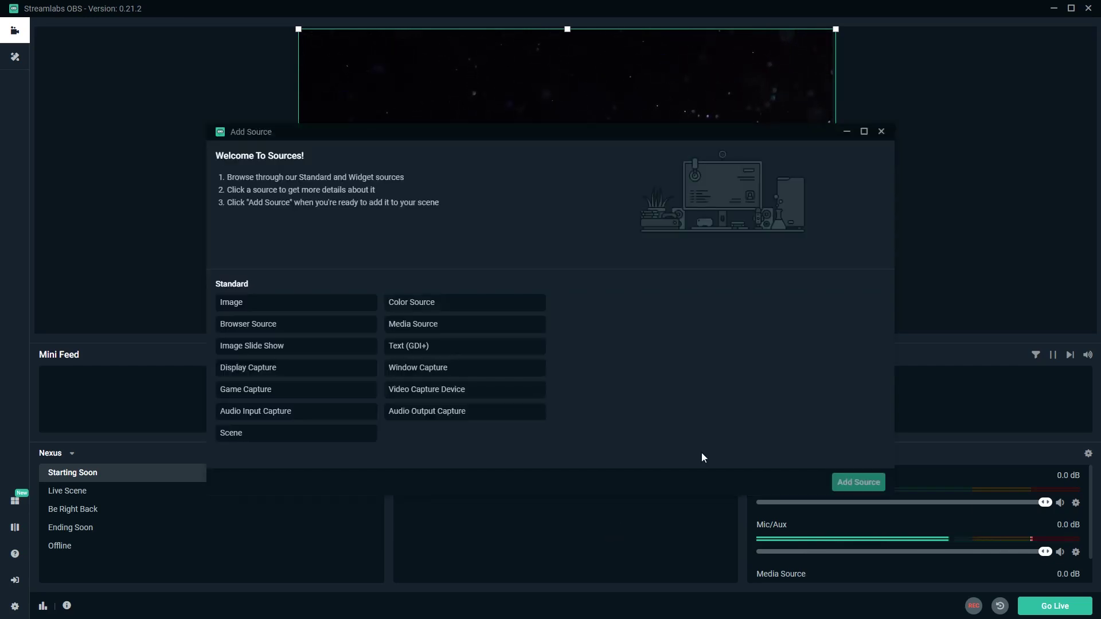
pyautogui.click(236, 305)
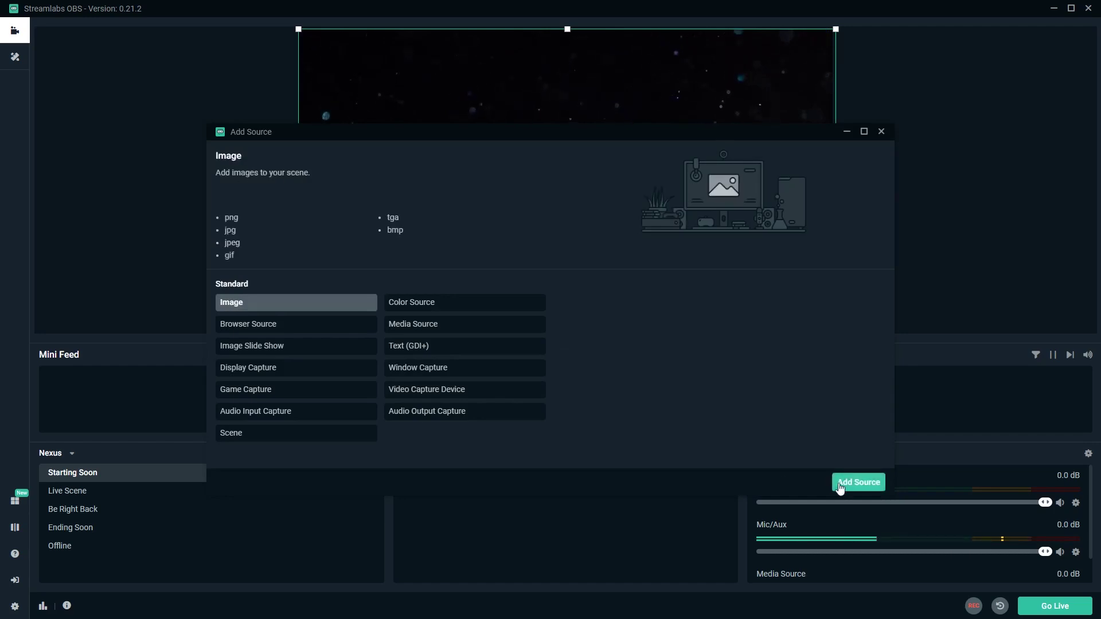
pyautogui.click(843, 483)
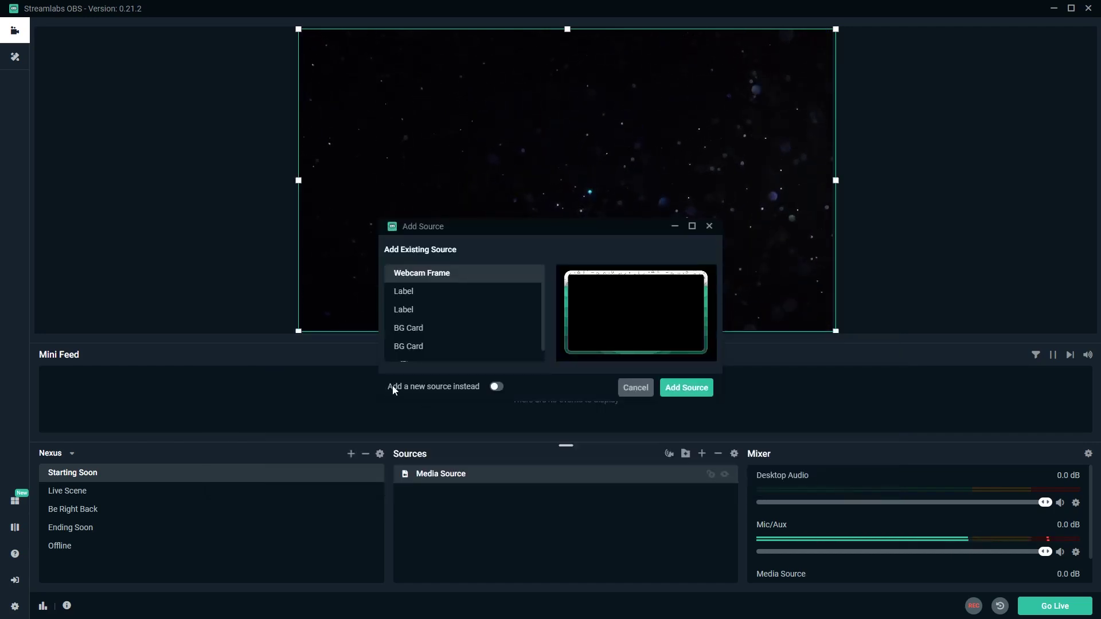
pyautogui.click(494, 387)
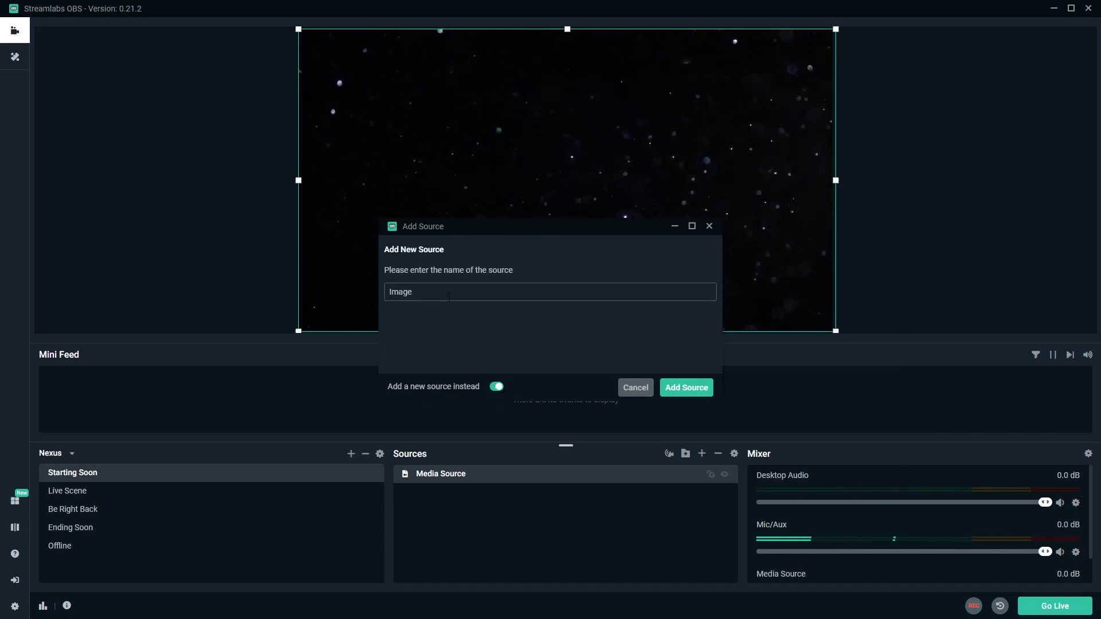
pyautogui.moveTo(449, 295); pyautogui.dragTo(366, 294)
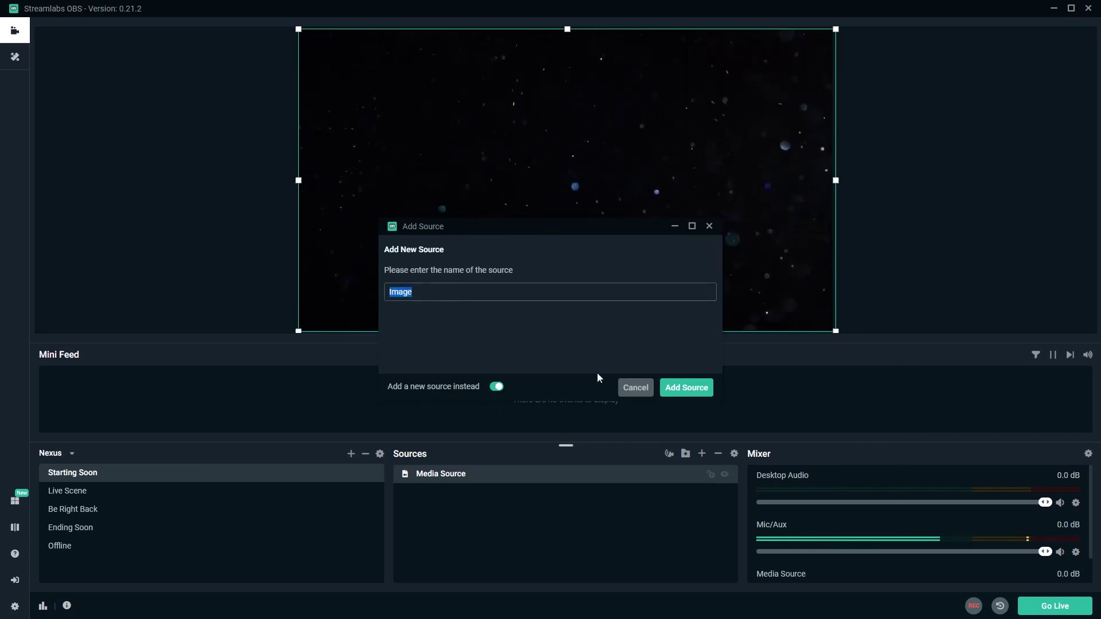
pyautogui.click(677, 393)
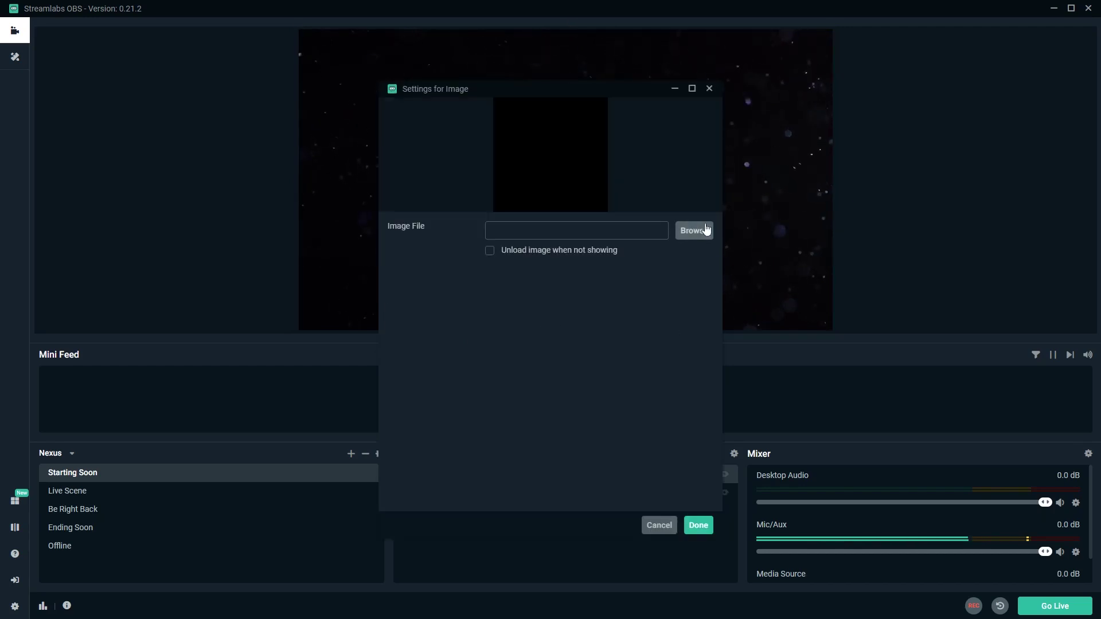
# Step: Load overlay.png from the Tuts Video - Magic Particles folder into the Image source
pyautogui.click(705, 232)
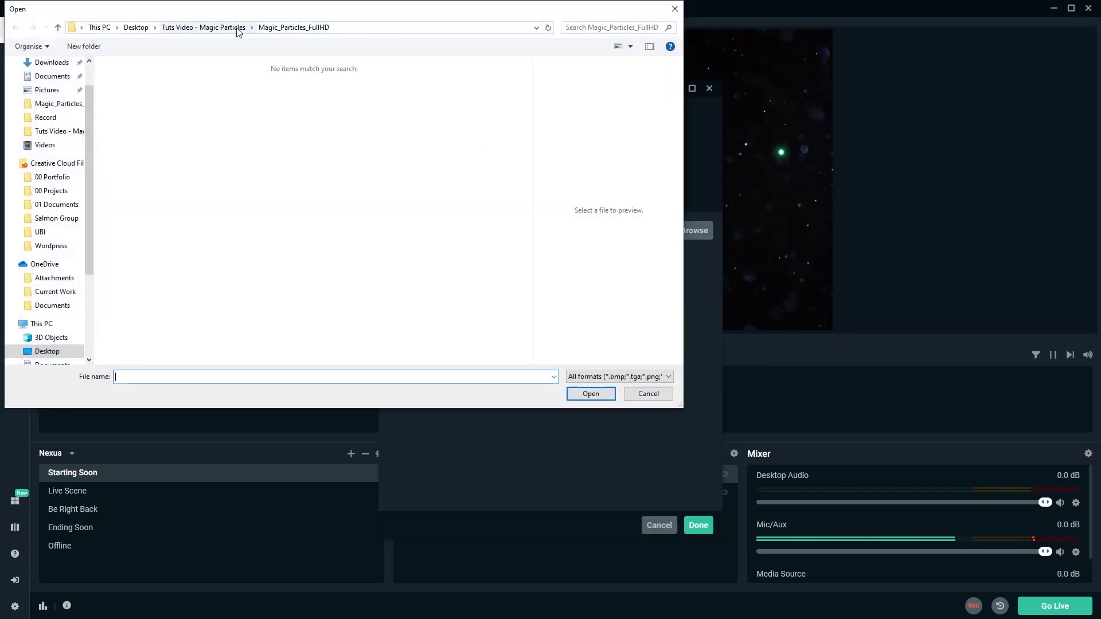
pyautogui.click(232, 29)
pyautogui.click(167, 118)
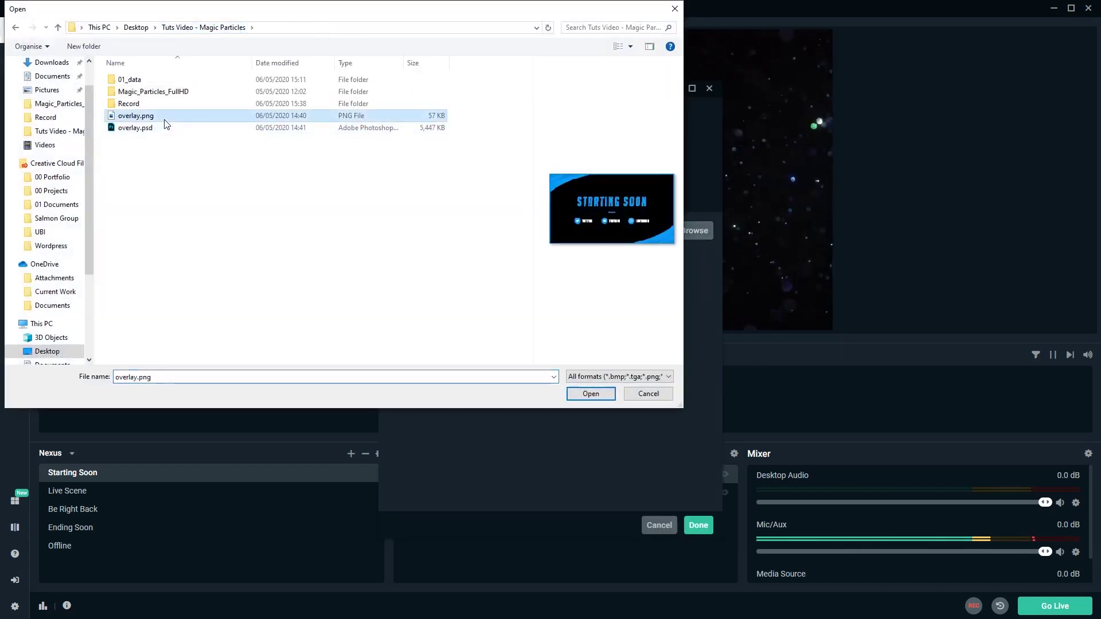
pyautogui.click(584, 394)
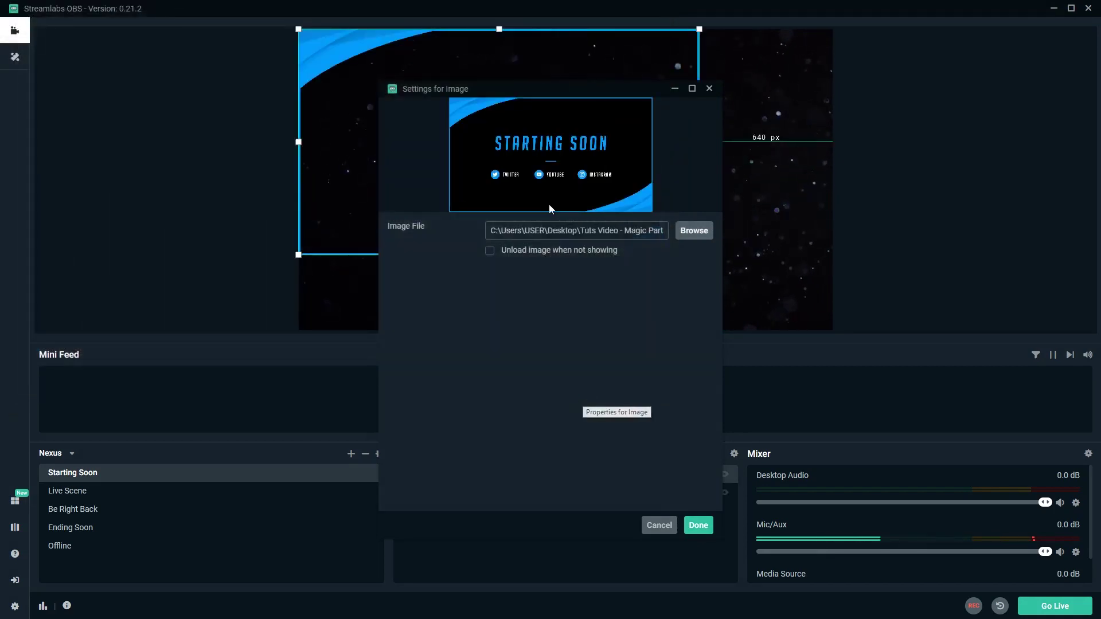
pyautogui.click(695, 526)
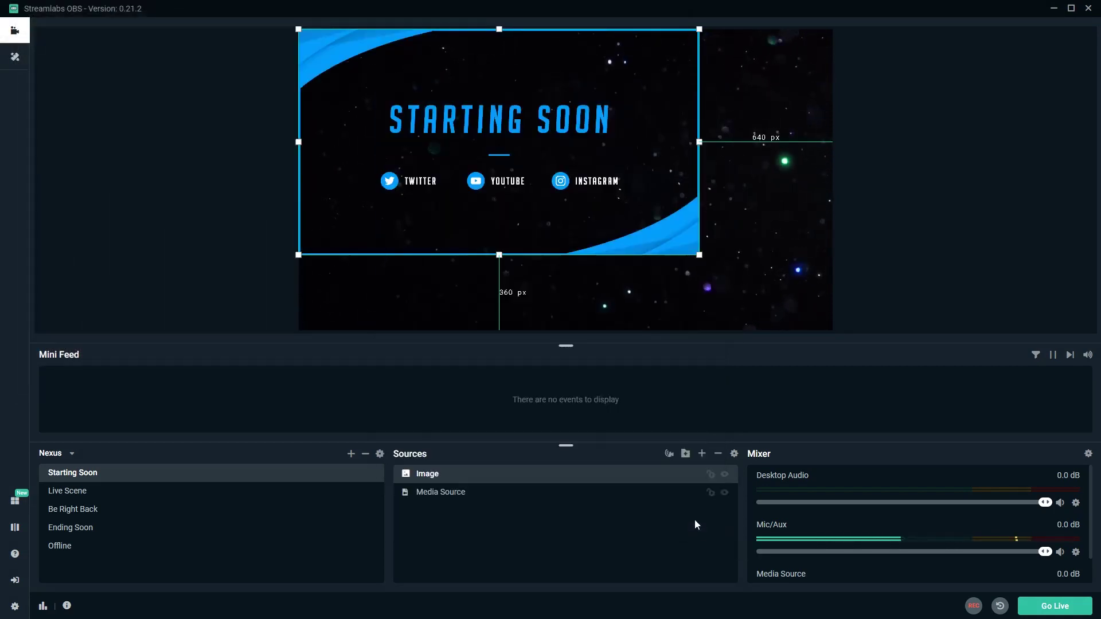
# Step: Stretch the overlay.png Image source from its corner until the Starting Soon graphic fills the canvas
pyautogui.moveTo(699, 256); pyautogui.dragTo(834, 330)
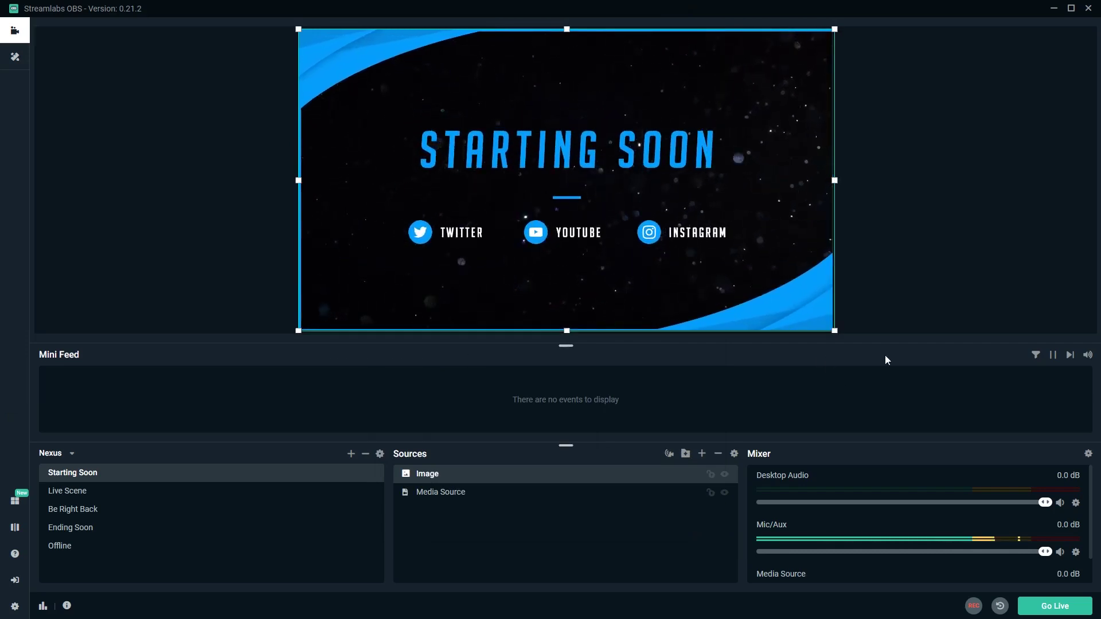